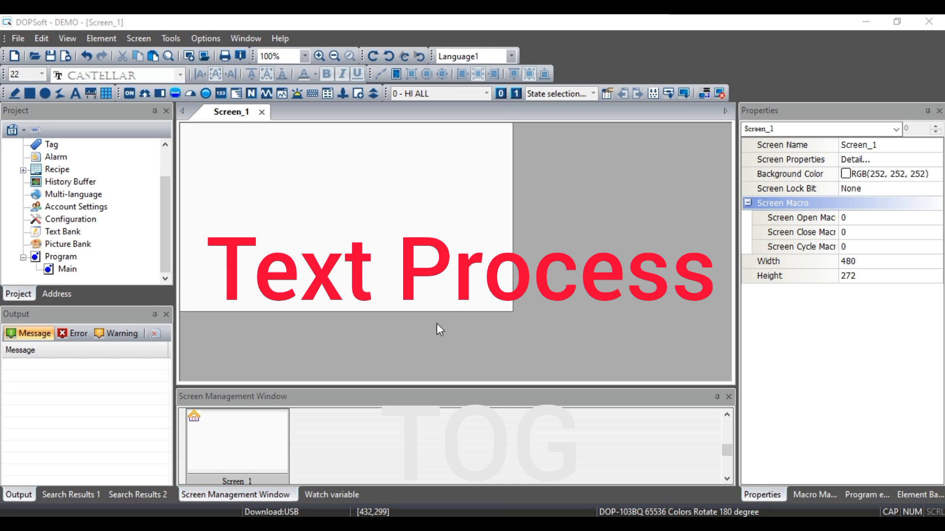
Draw a Set to On button about 220 wide and 70 high in the upper part of Screen_1.
left_click(130, 95)
left_click(130, 94)
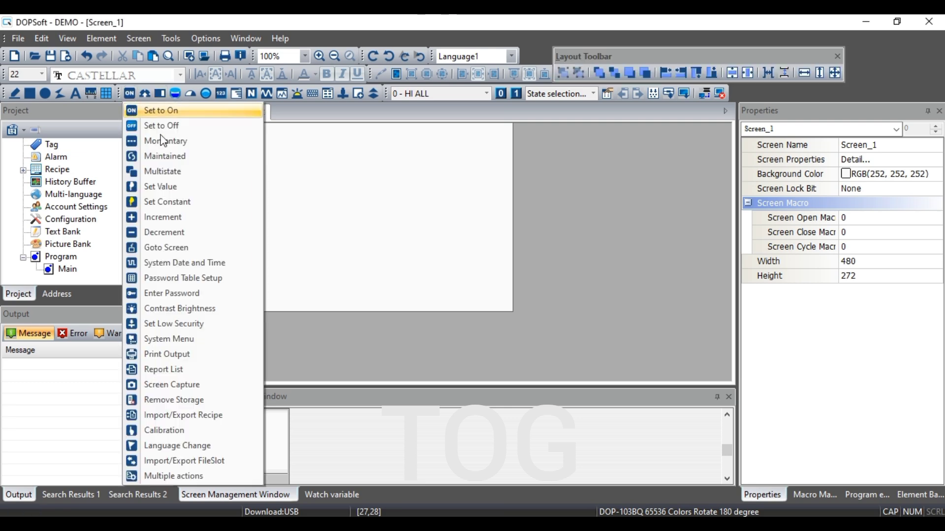
left_click(197, 110)
left_click_drag(224, 145, 377, 192)
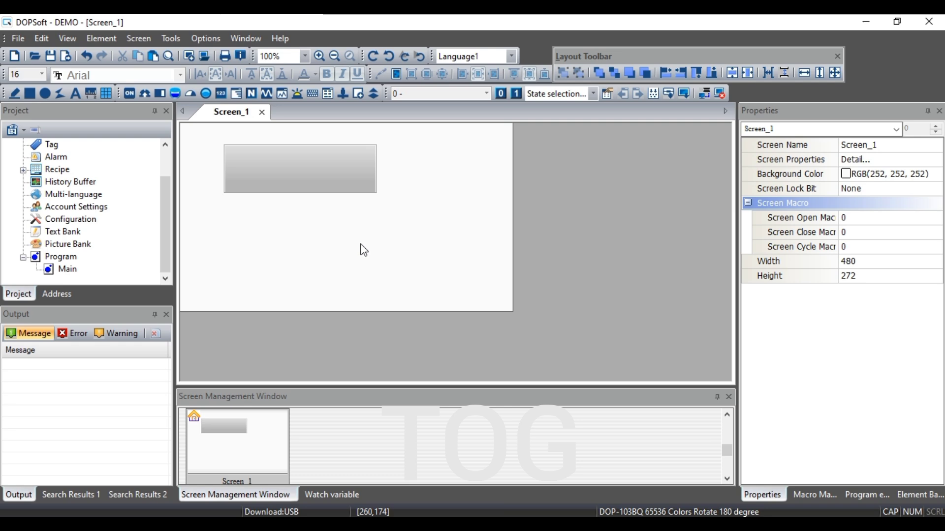
Enter HI ALL as the state 0 text of the Set to On button.
left_click(306, 161)
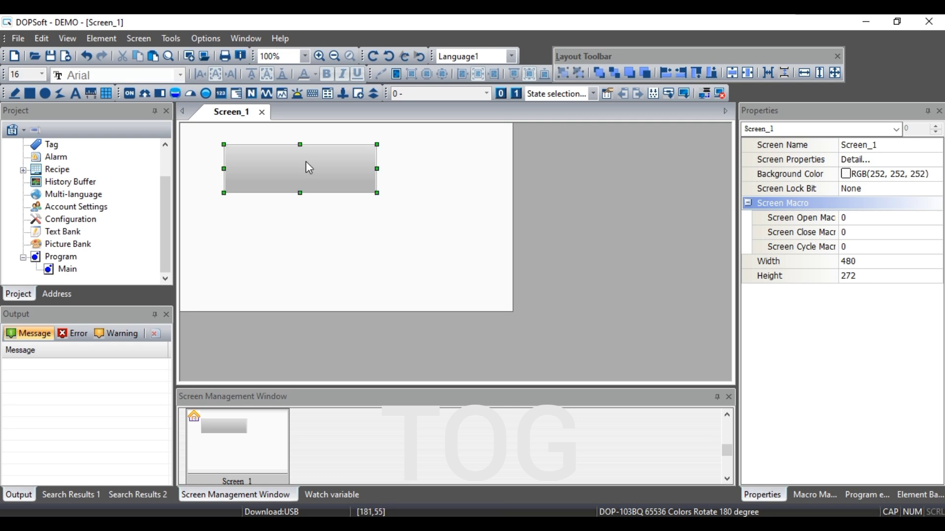
double_click(306, 162)
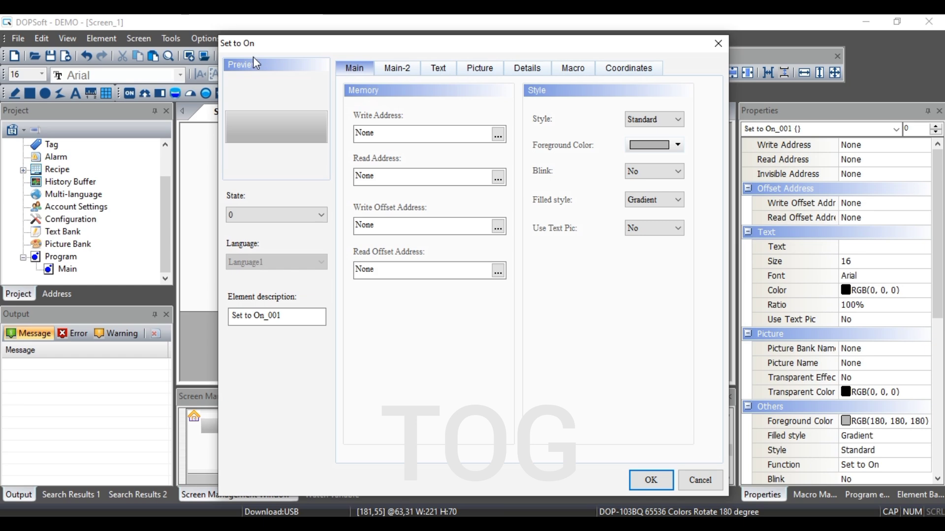
left_click(438, 68)
left_click(381, 131)
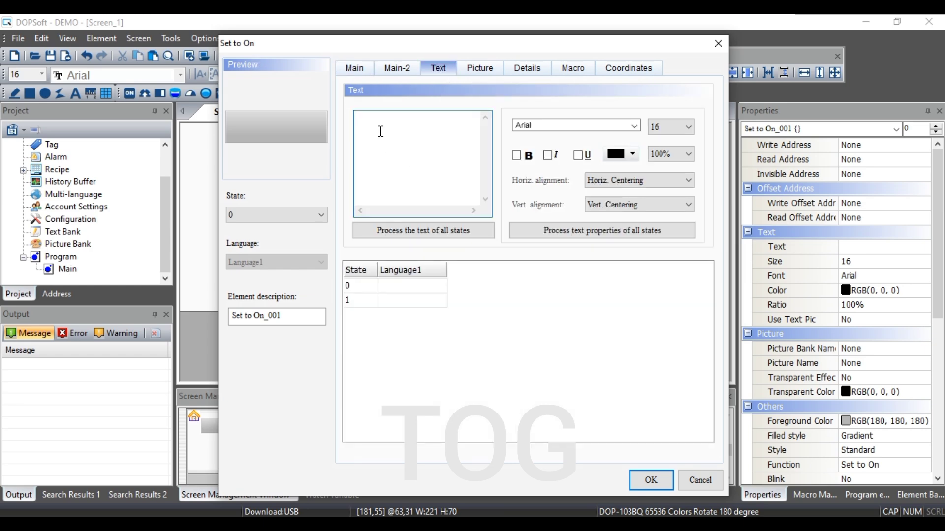
type("H")
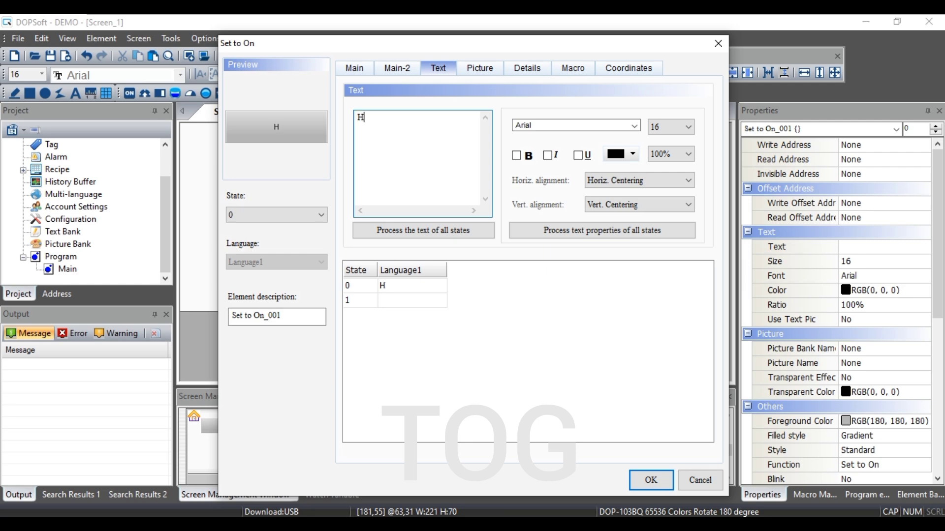
type("I ALL")
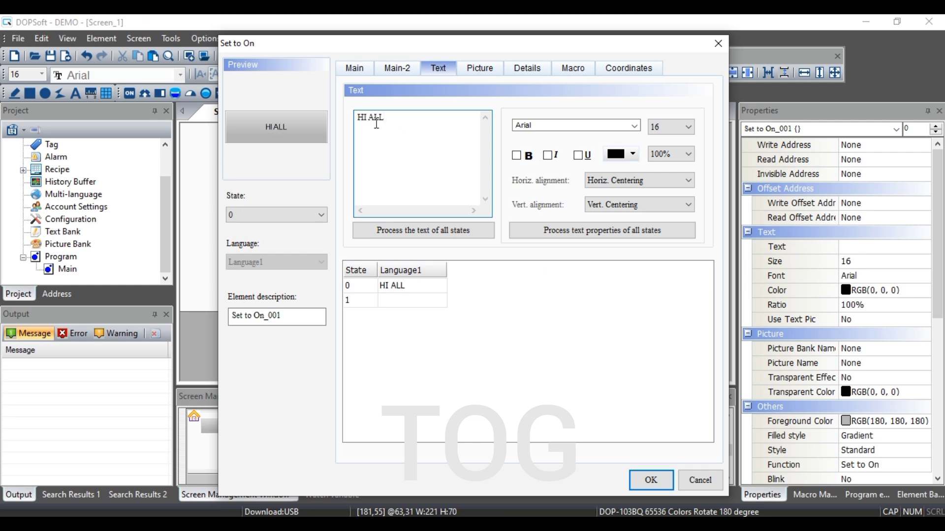
Try the Arial Black and Calibri fonts on the button's state 0 text.
left_click(541, 129)
left_click(567, 145)
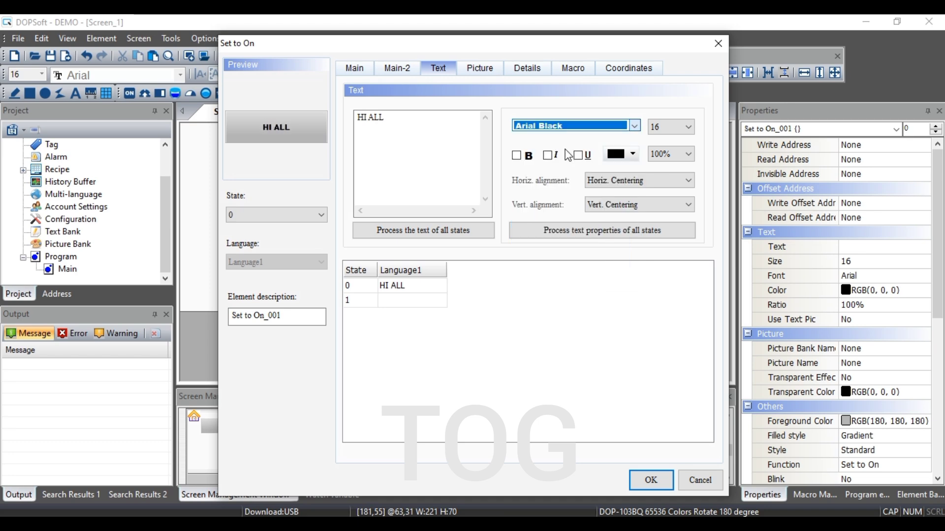
left_click(561, 127)
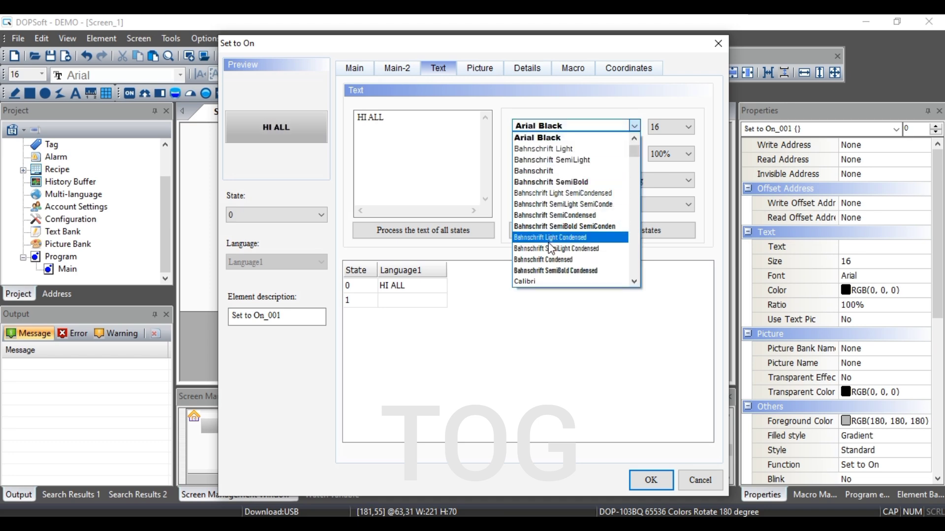
left_click(541, 281)
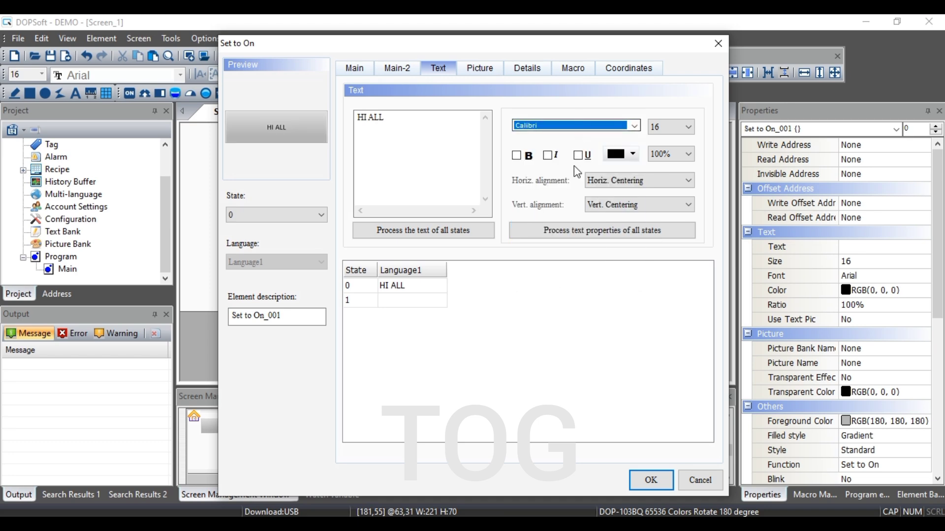
left_click(571, 132)
left_click(566, 130)
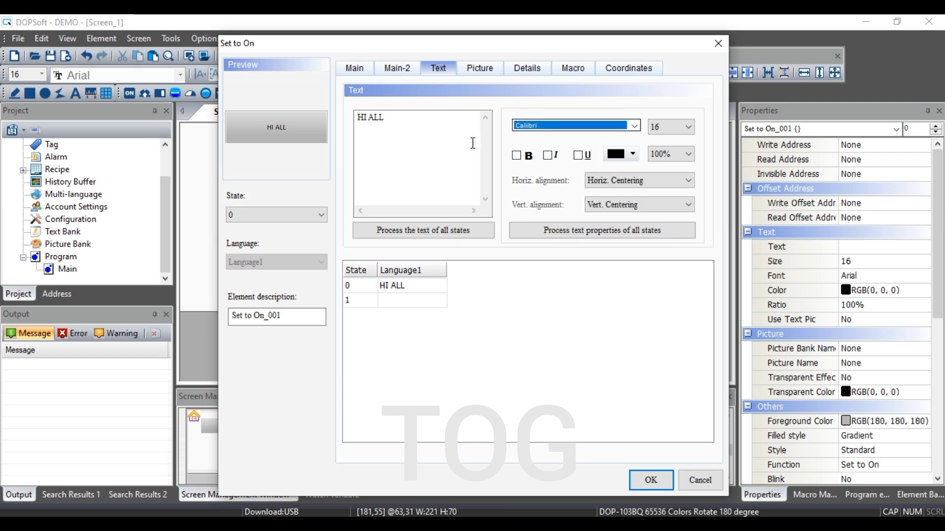
Set the button text's font to MV Boli and its size to 32.
left_click(577, 128)
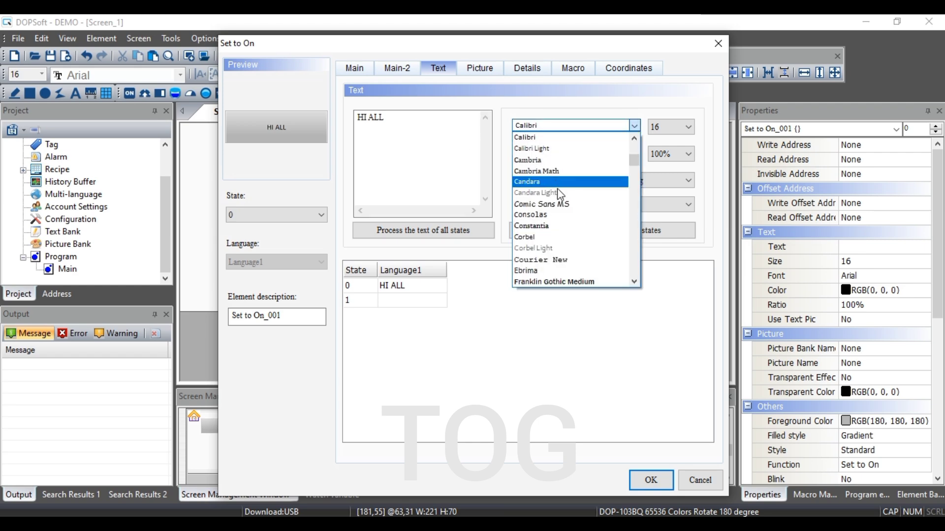
scroll(562, 209, "down", 5)
scroll(562, 209, "down", 5)
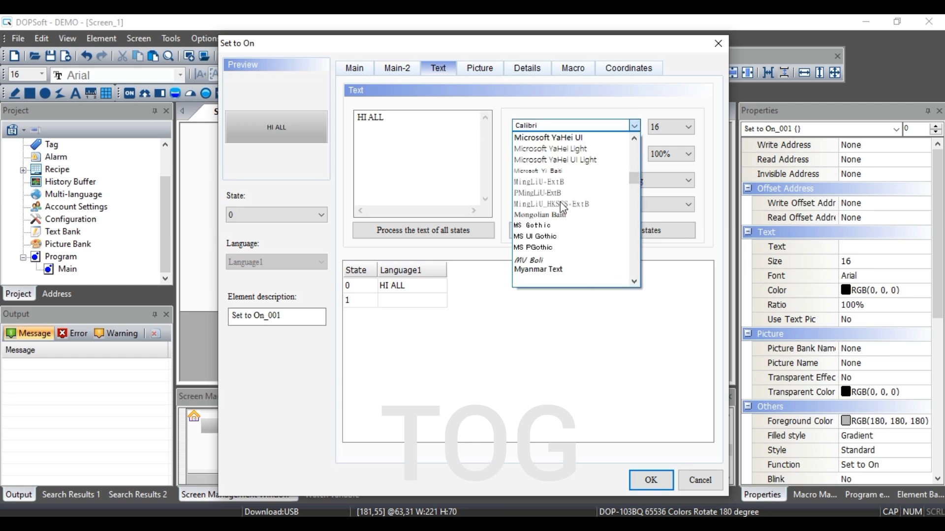
left_click(561, 228)
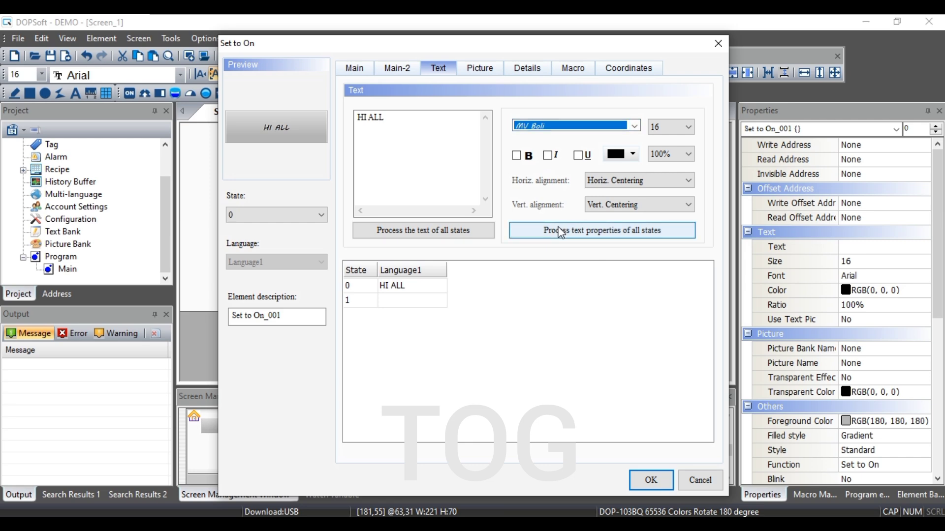
left_click(419, 167)
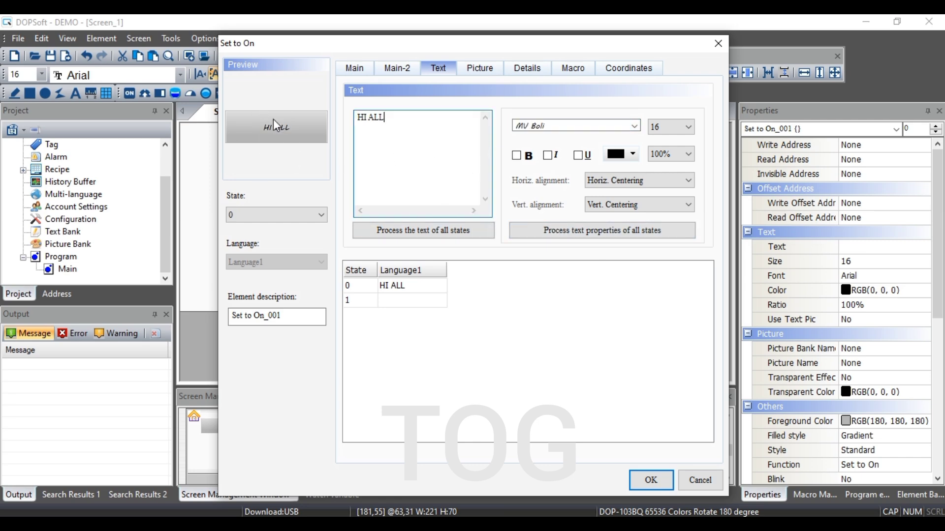
left_click(676, 128)
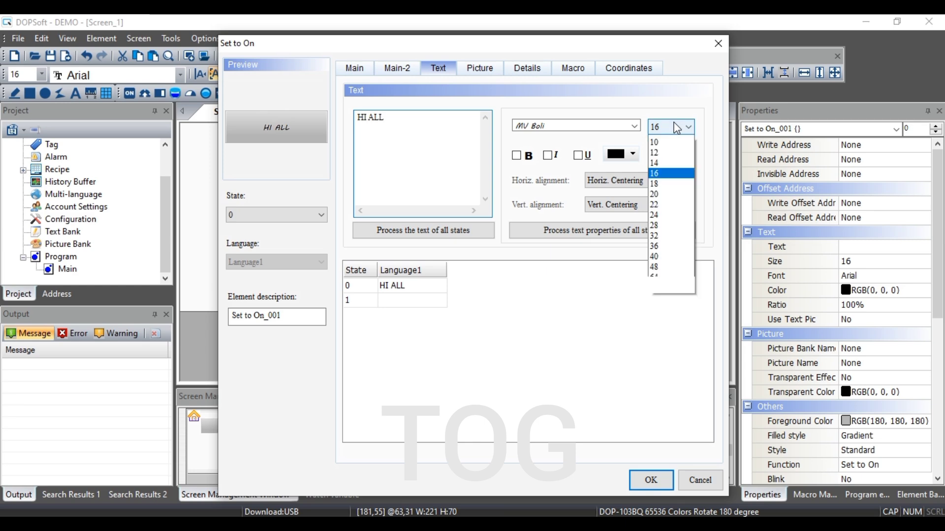
left_click(664, 236)
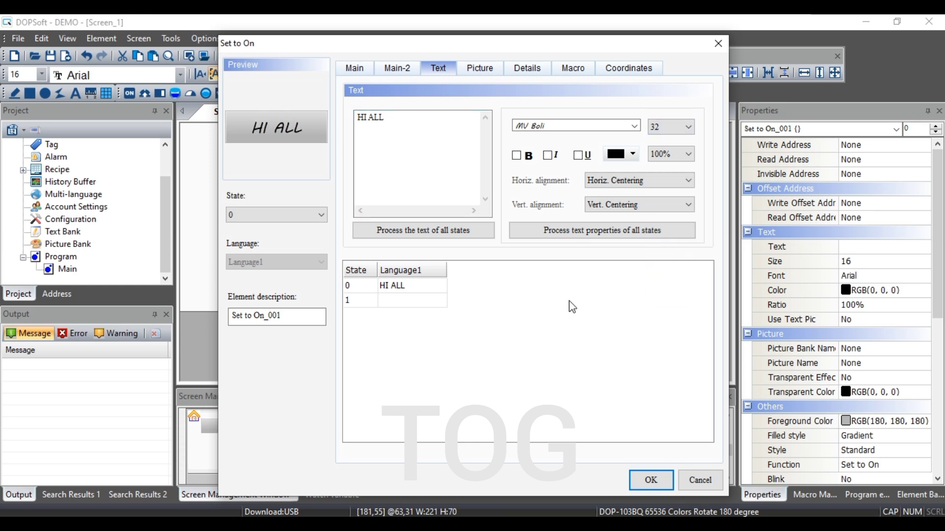
Try bold, italic and underline formatting one at a time on the HI ALL text.
left_click(516, 156)
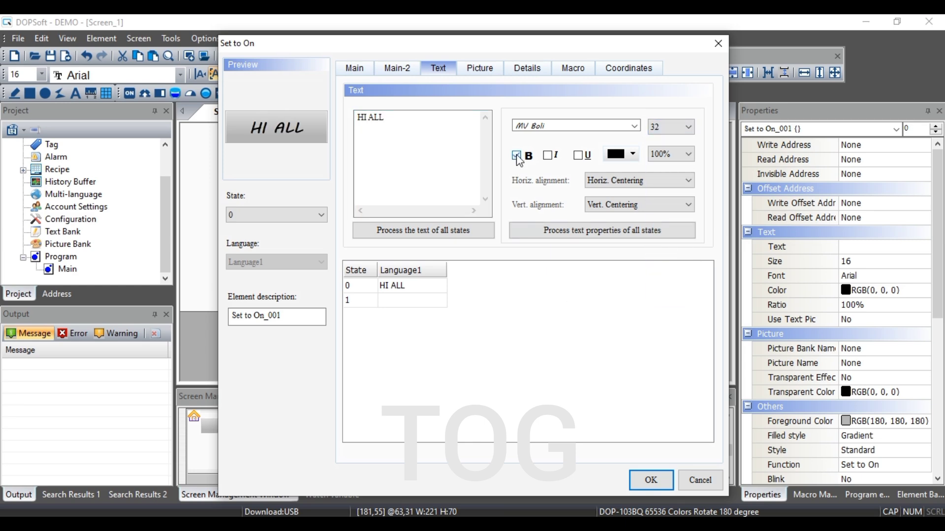
left_click(517, 156)
left_click(547, 155)
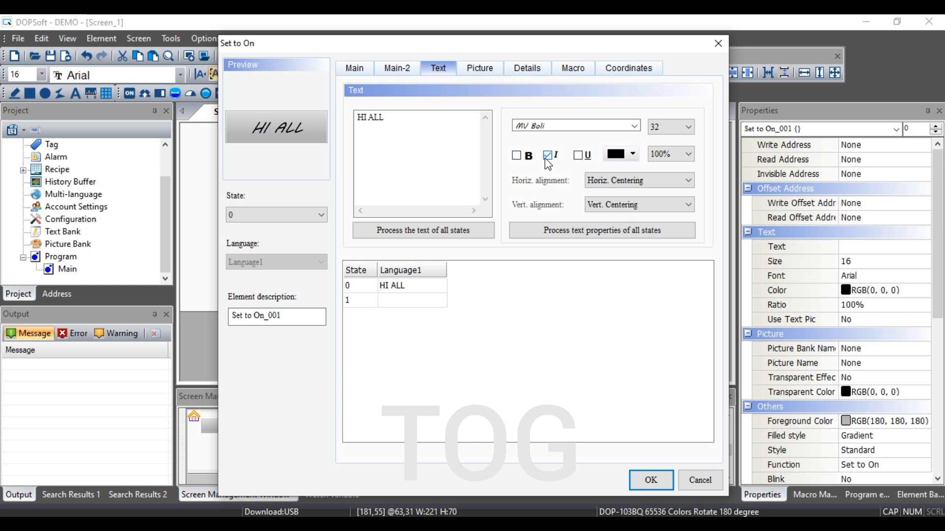
left_click(547, 156)
left_click(579, 155)
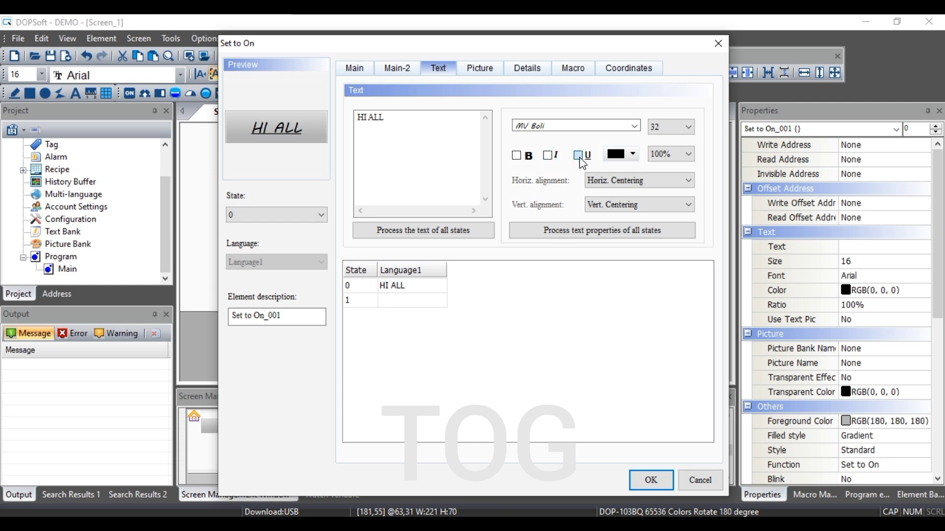
Set the HI ALL text colour to red and apply the button's settings.
left_click(620, 154)
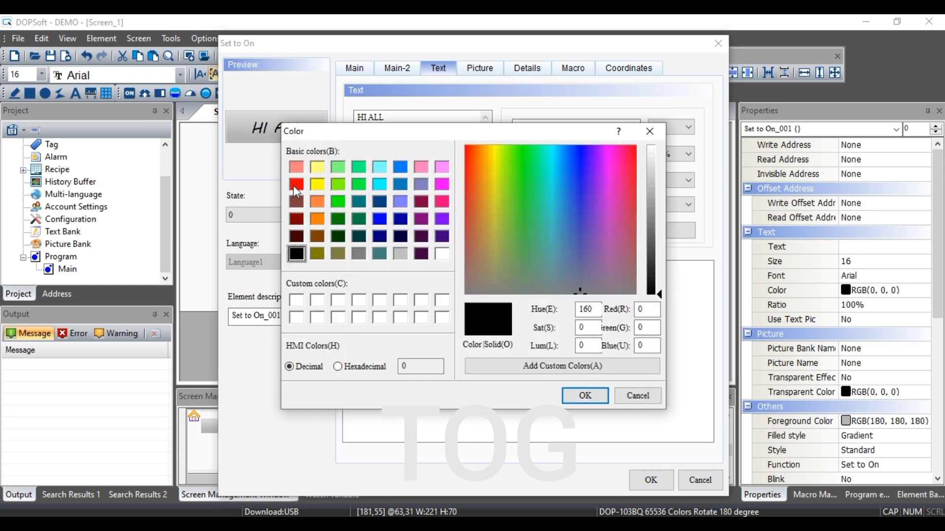
left_click(295, 184)
left_click(601, 396)
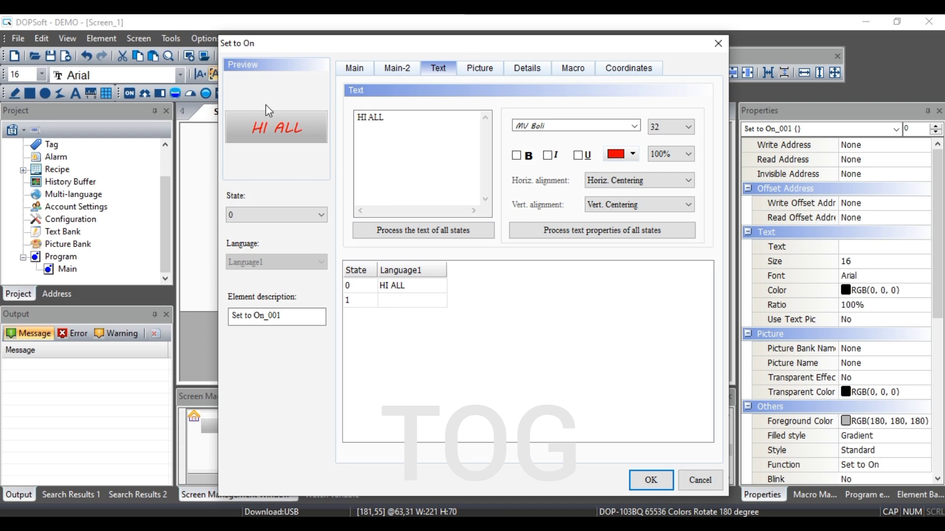
left_click(655, 482)
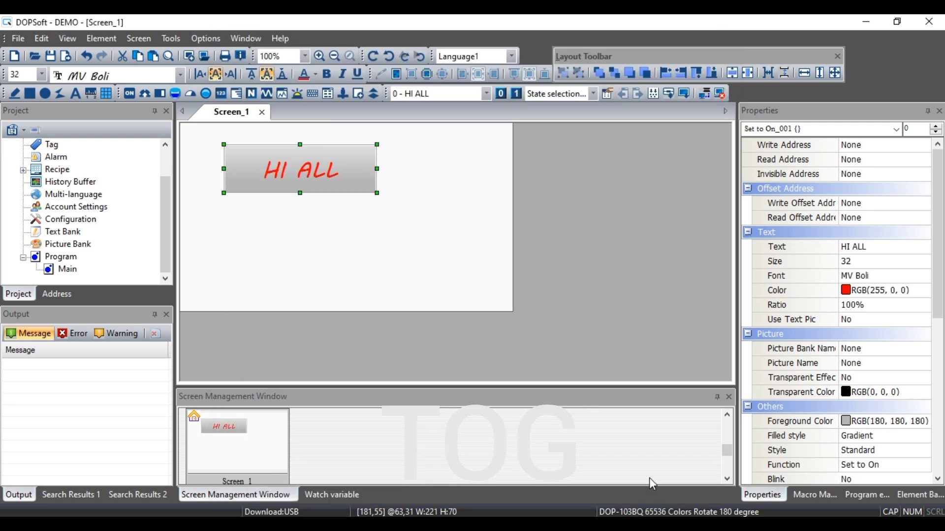
left_click(387, 231)
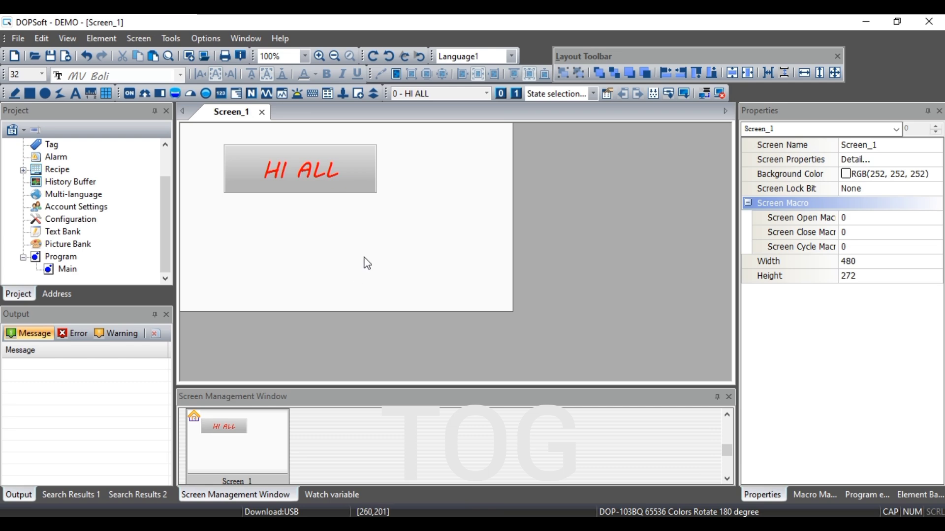
Reopen the text settings of the HI ALL button.
left_click(309, 164)
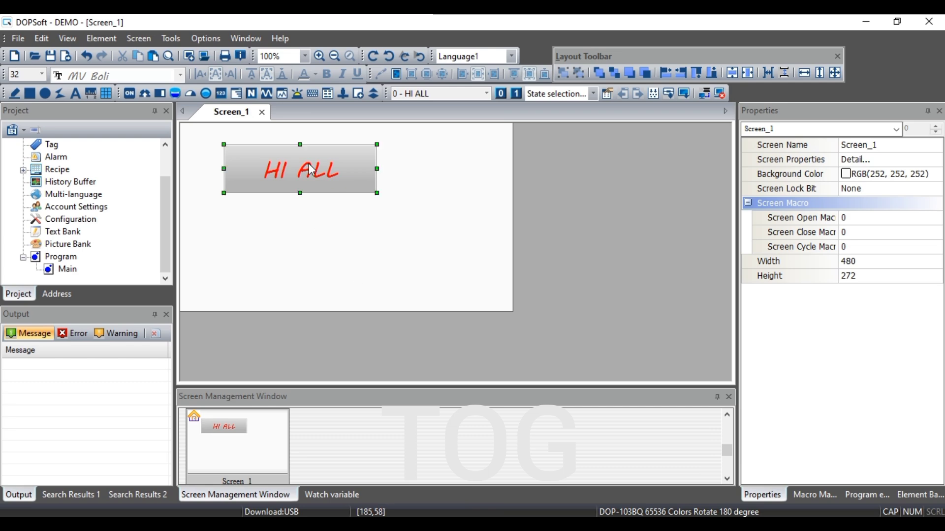
double_click(309, 164)
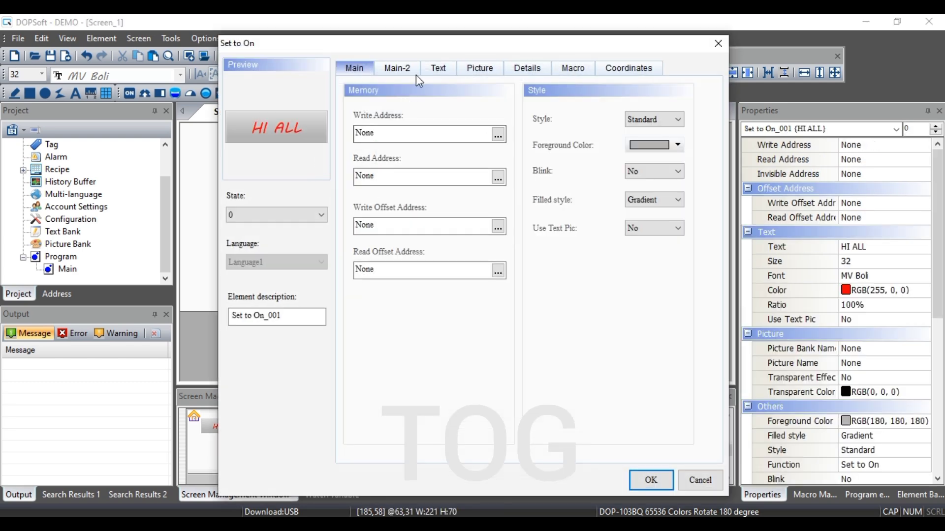
left_click(429, 72)
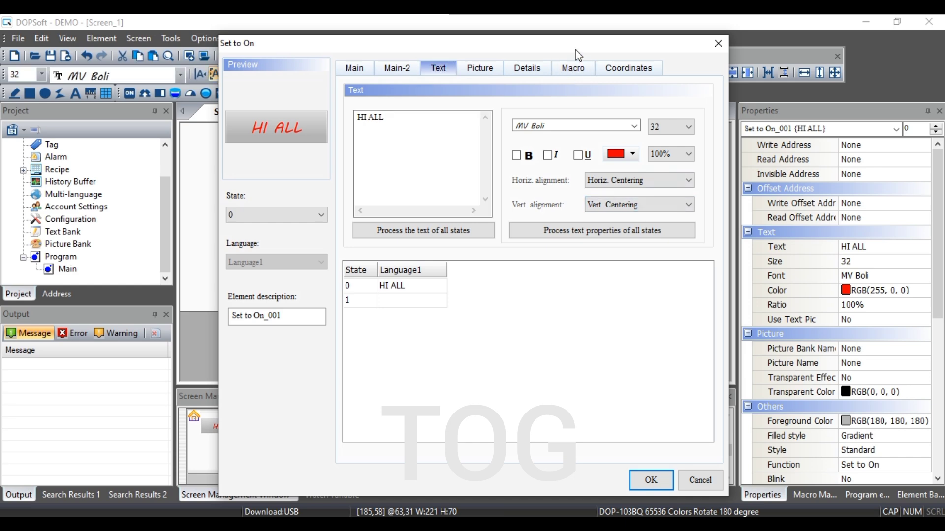
mouse_move(577, 48)
left_mouse_down()
mouse_move(622, 48)
mouse_move(565, 59)
left_mouse_up()
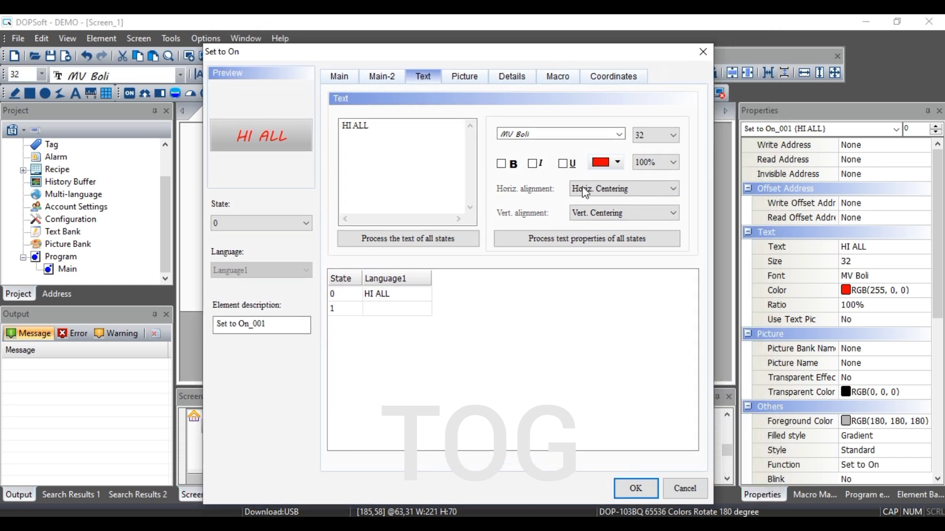
Try Align Left and Align Right as the text's horizontal alignment, and return it to Horiz. Centering.
left_click(624, 190)
left_click(618, 202)
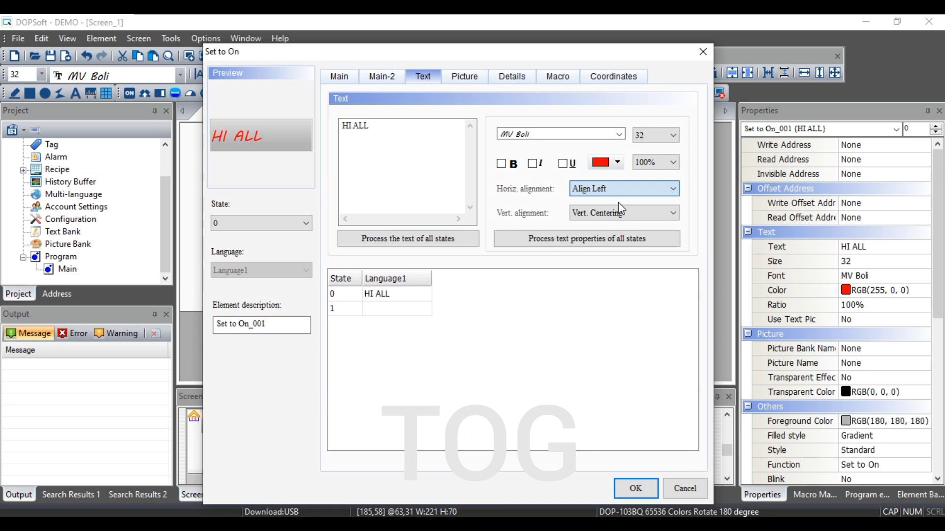
left_click(622, 191)
left_click(623, 223)
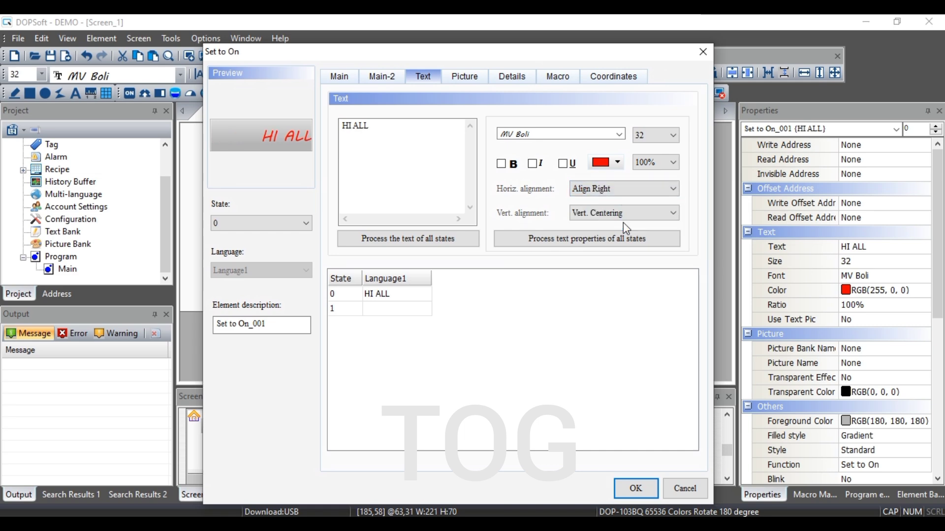
left_click(623, 189)
left_click(624, 212)
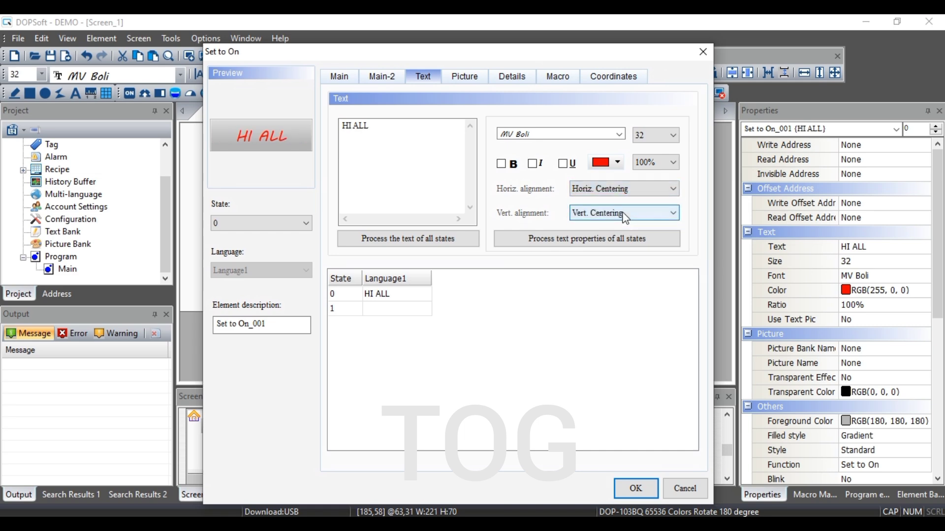
Try Align Top and Align Bottom as the HI ALL text's vertical alignment, return it to Vert. Centering, and apply the button's settings.
left_click(623, 215)
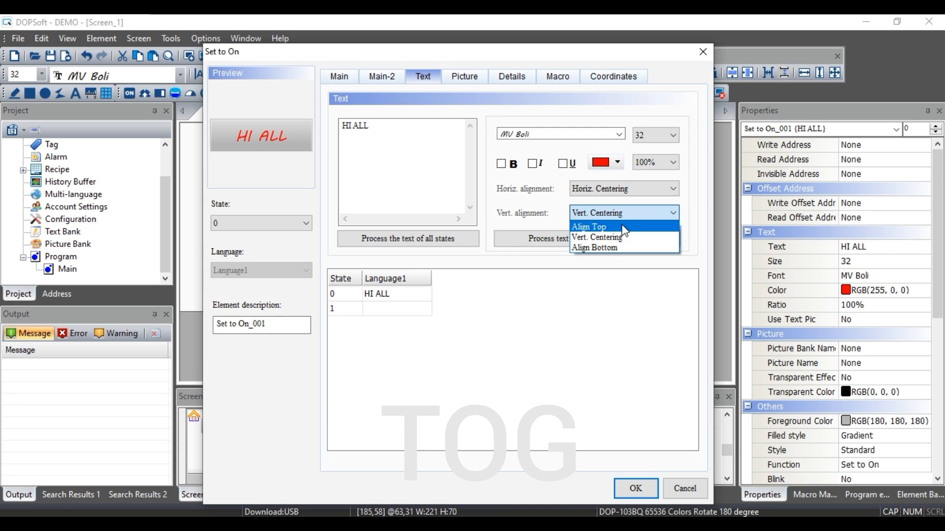
left_click(622, 227)
left_click(619, 217)
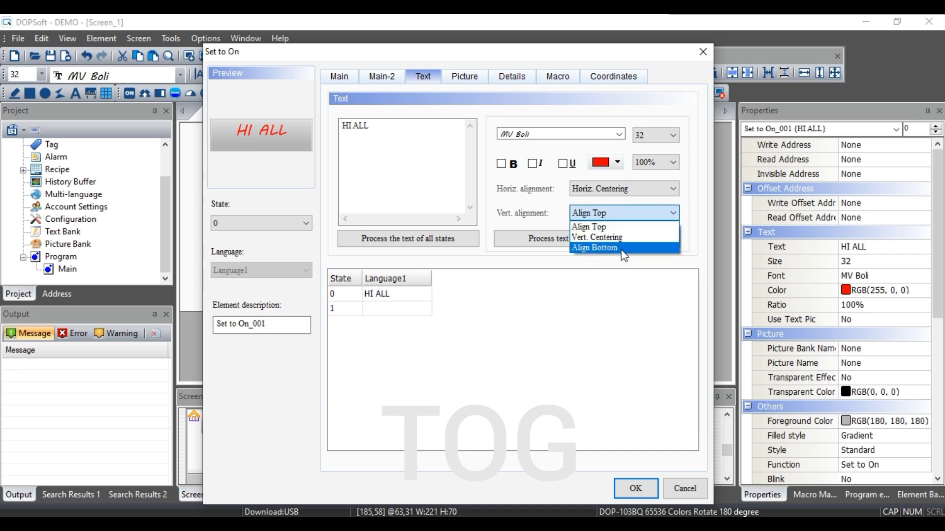
left_click(624, 247)
left_click(624, 214)
left_click(624, 249)
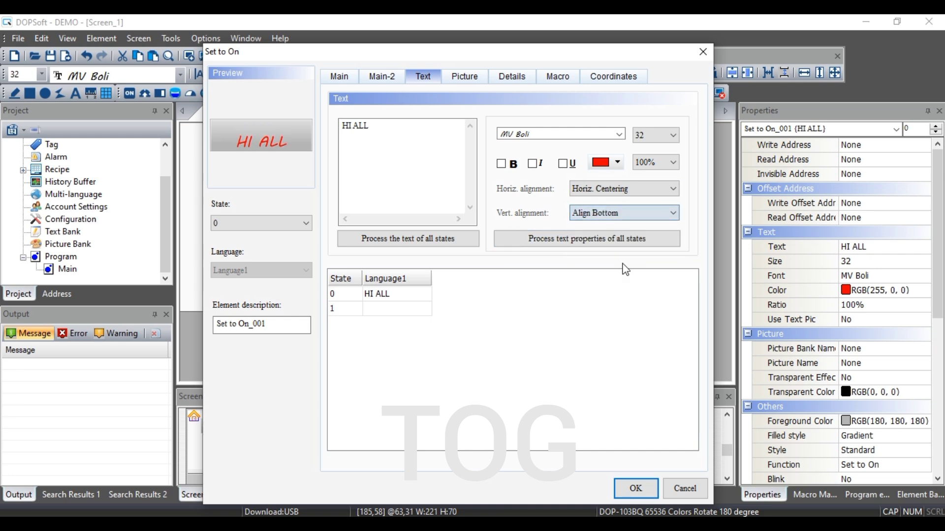
left_click(618, 225)
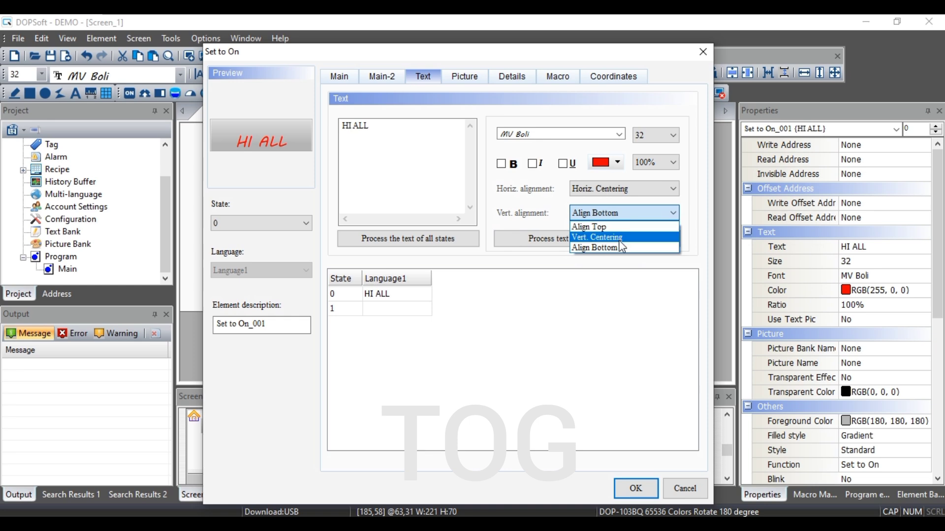
left_click(620, 239)
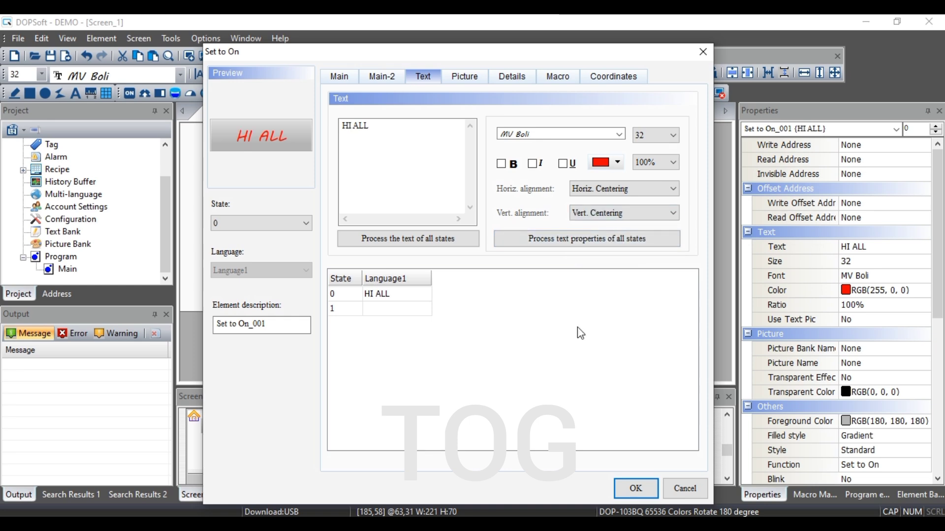
left_click(636, 489)
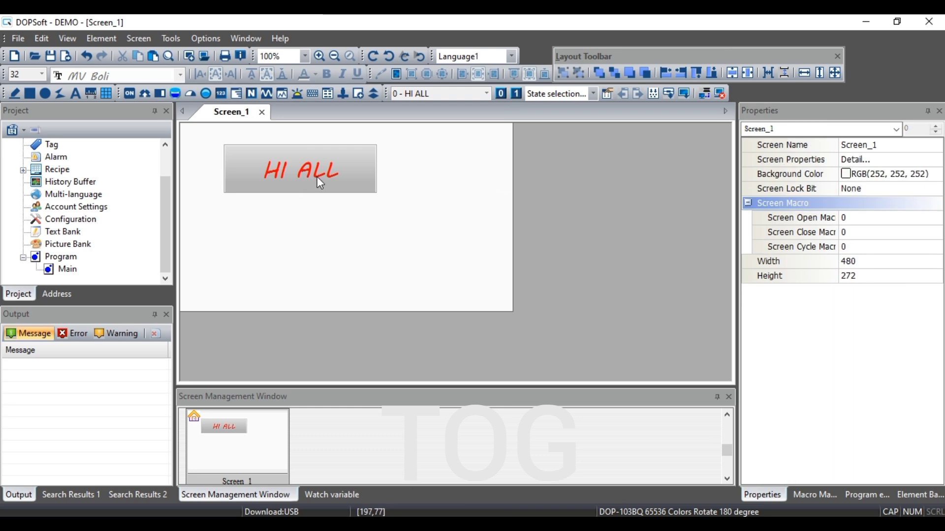
Try font size 64 on the HI ALL button directly from the screen editor, and set it to 40.
left_click(327, 187)
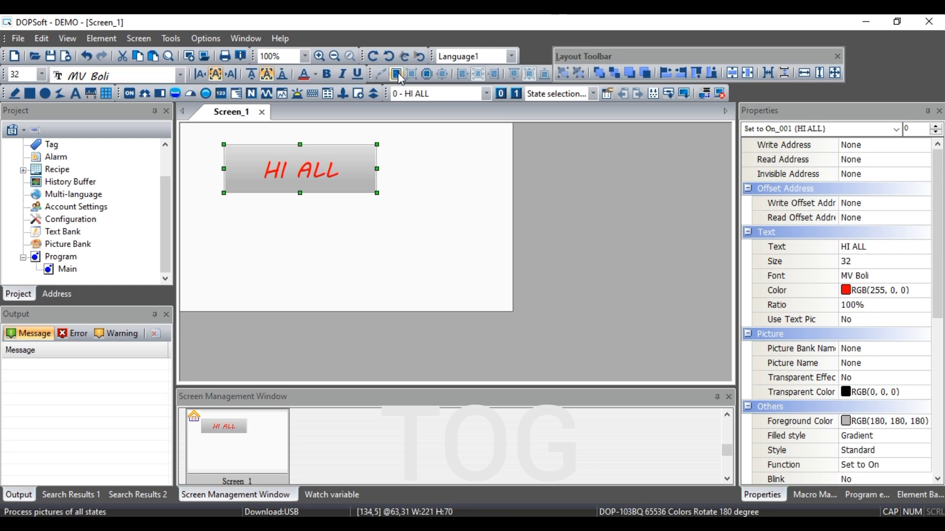
left_click(42, 76)
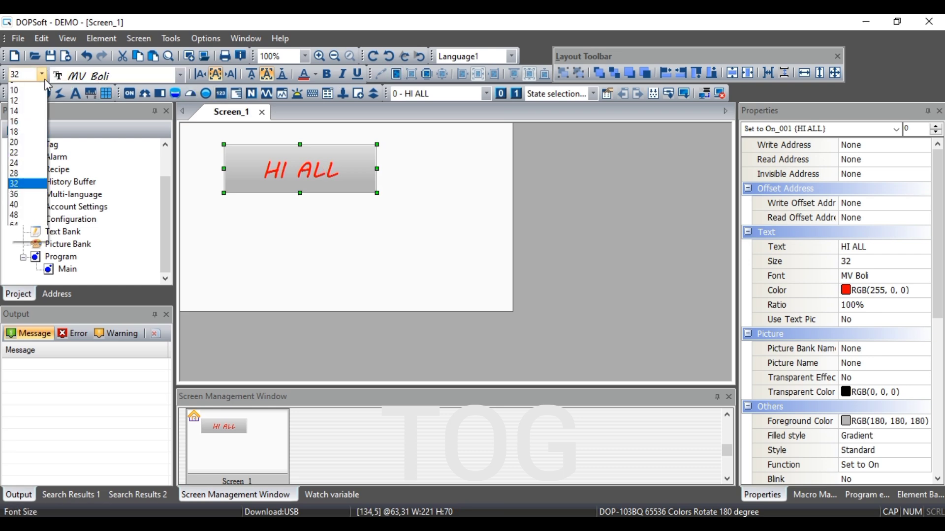
left_click(16, 238)
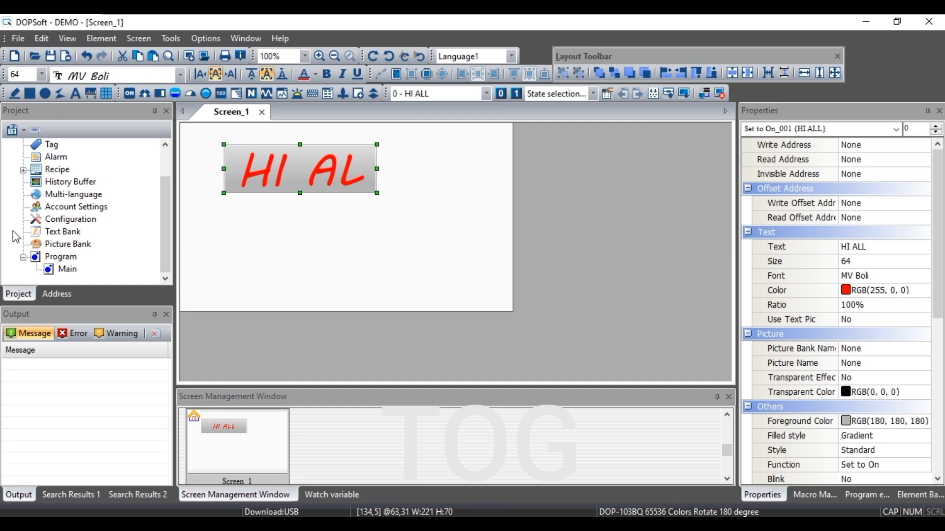
left_click(43, 75)
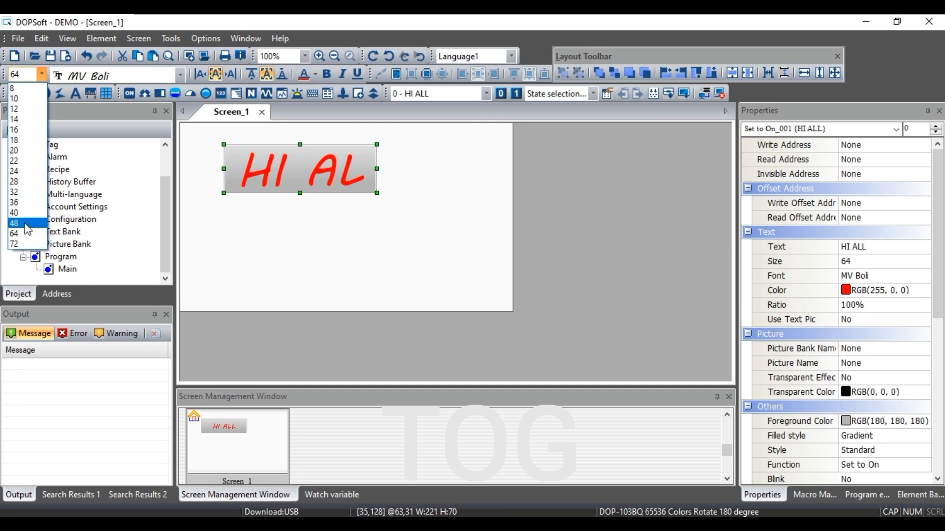
left_click(27, 215)
left_click(309, 235)
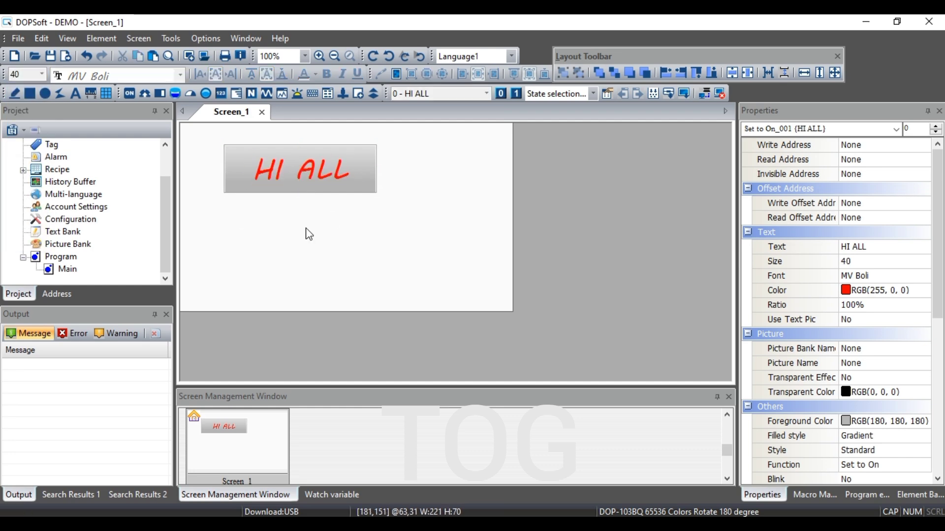
Try the Matura MT Script font on the HI ALL button, and set its font to Modern No. 20.
left_click(223, 182)
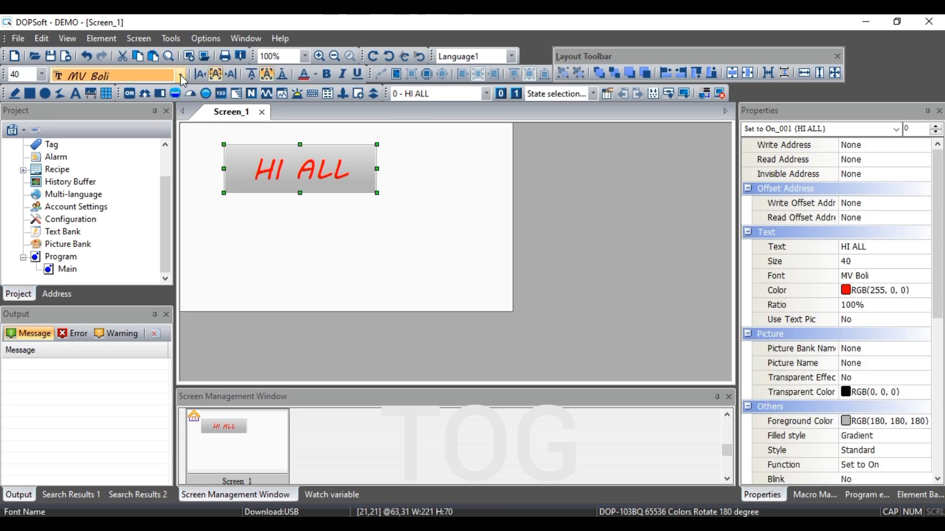
left_click(180, 75)
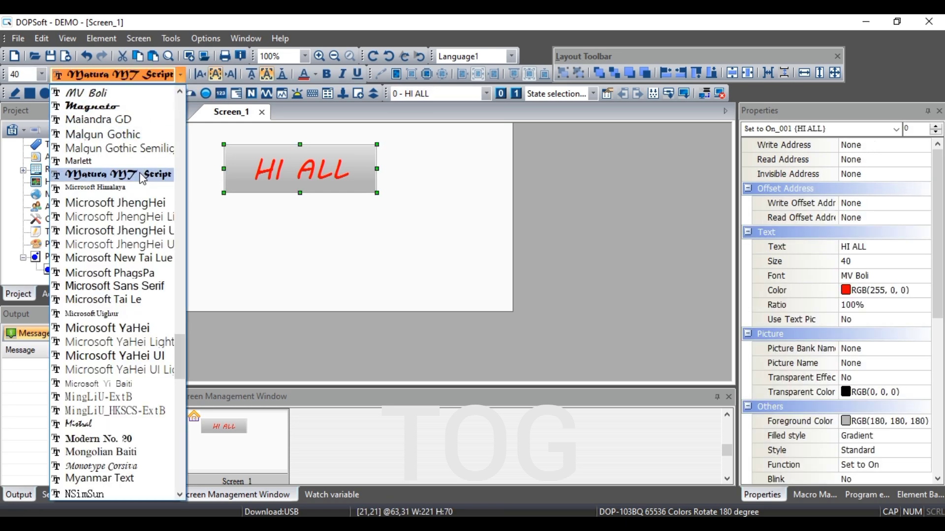
left_click(142, 175)
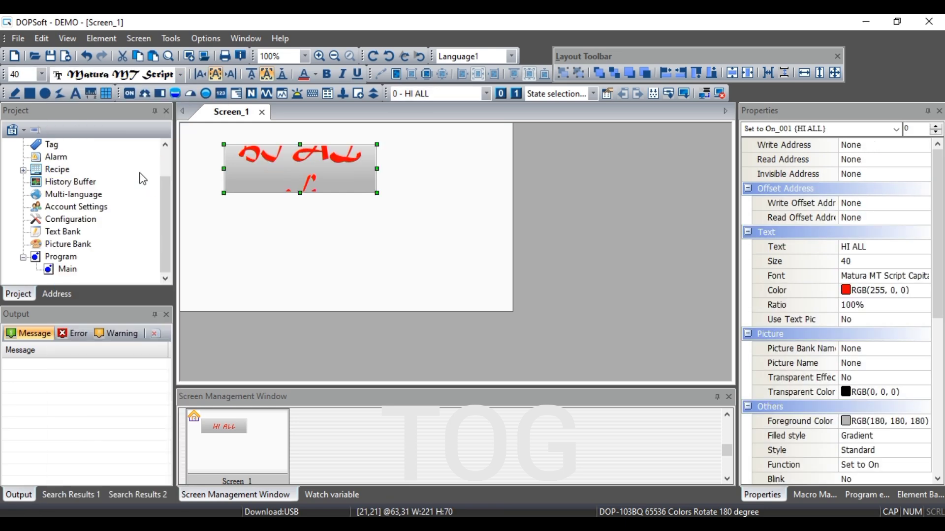
left_click(167, 74)
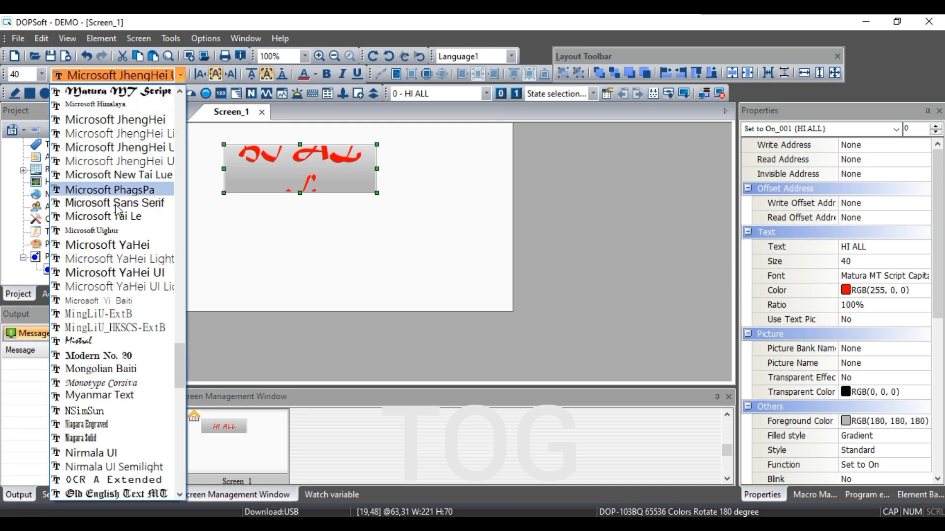
left_click(113, 354)
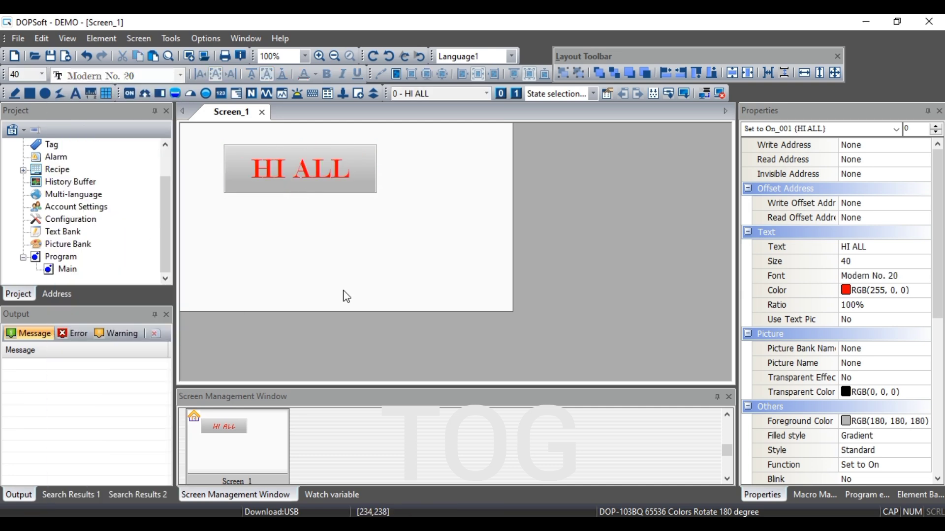
left_click(346, 296)
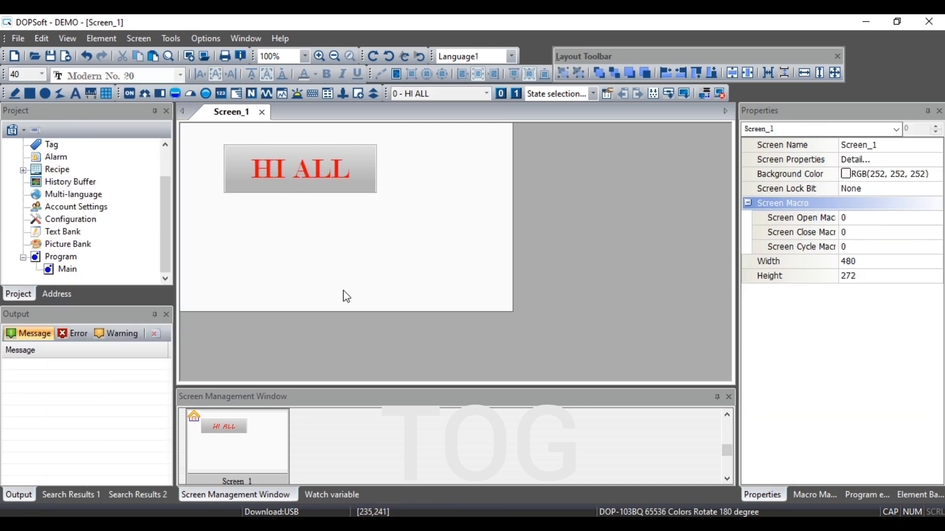
Try left, right, top and bottom alignment on the HI ALL text, and return it to horizontal and vertical centering.
left_click(315, 173)
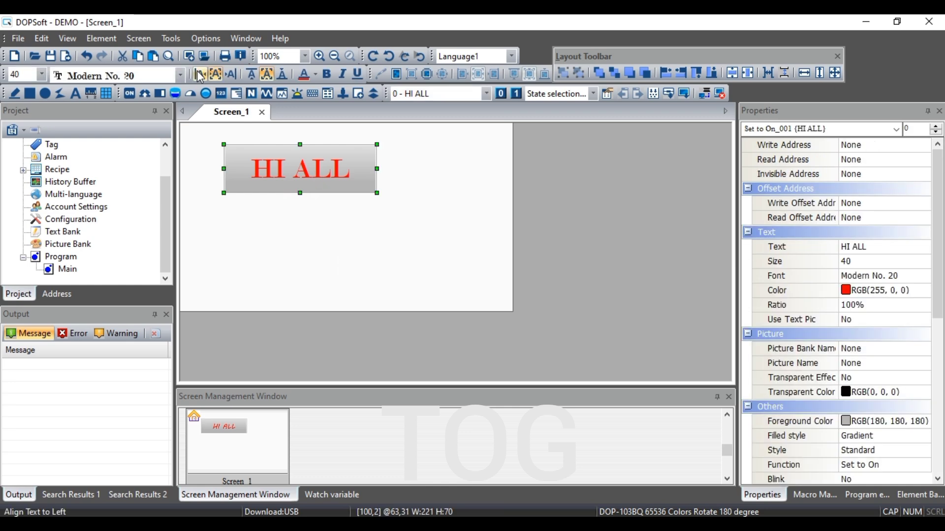
left_click(200, 75)
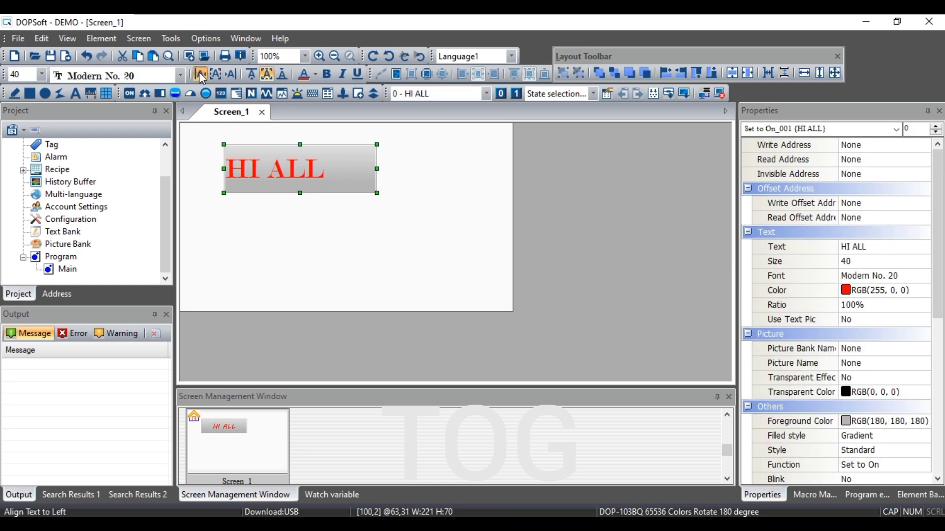
left_click(231, 74)
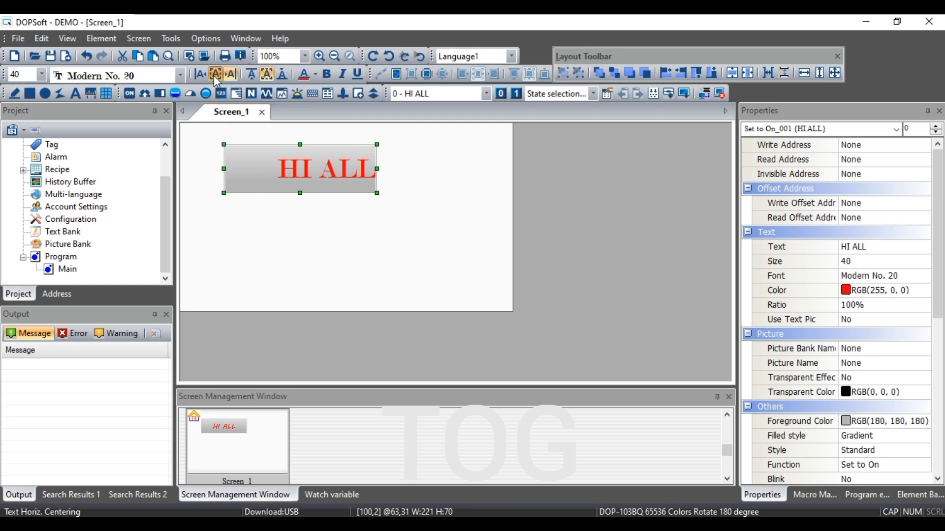
left_click(215, 75)
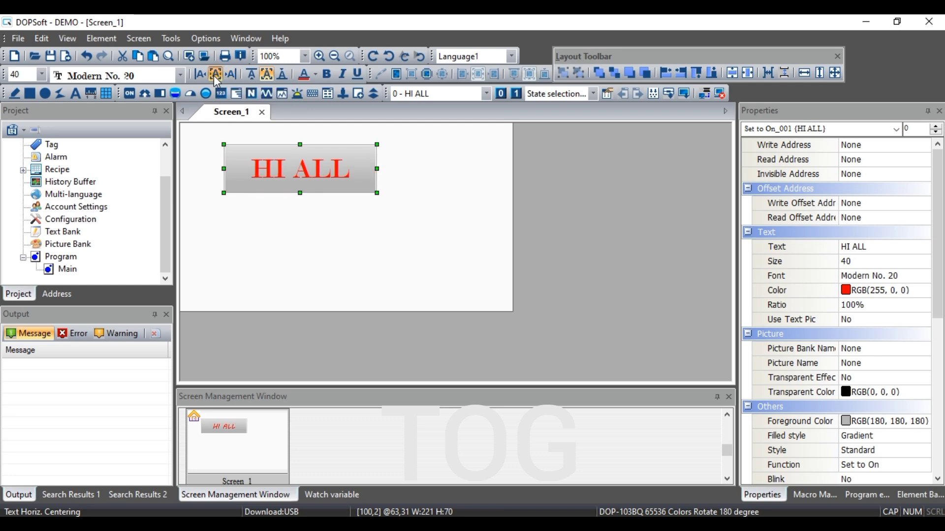
left_click(254, 75)
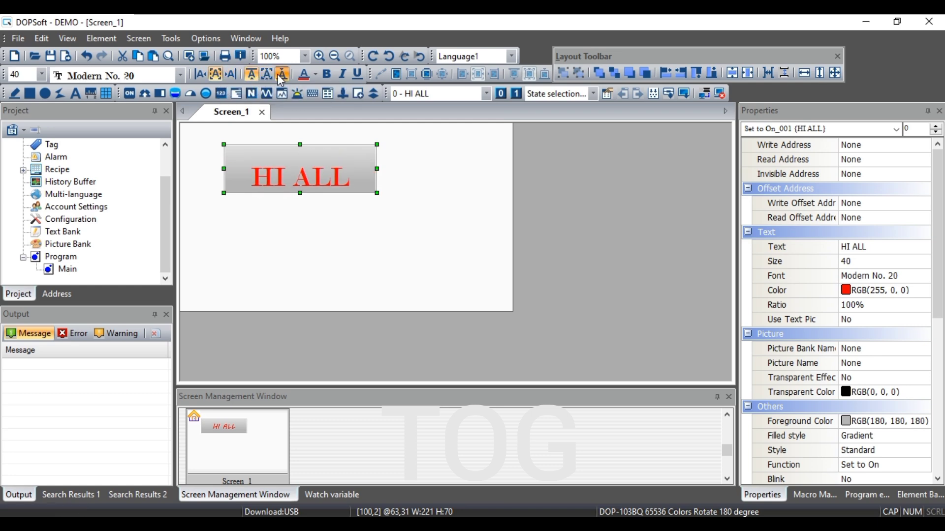
left_click(277, 74)
left_click(267, 76)
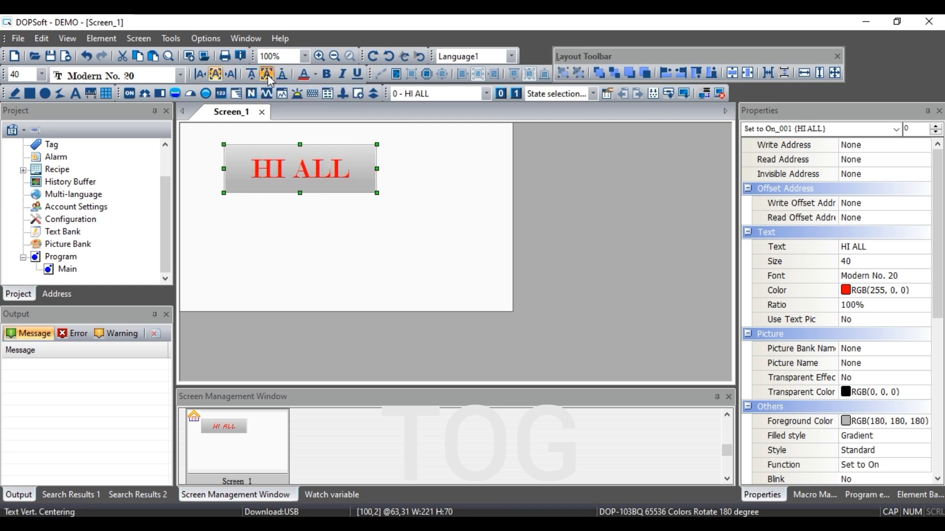
Try bright green RGB(128, 255, 0) as the HI ALL text colour, and set it to pink RGB(255, 0, 128).
left_click(308, 77)
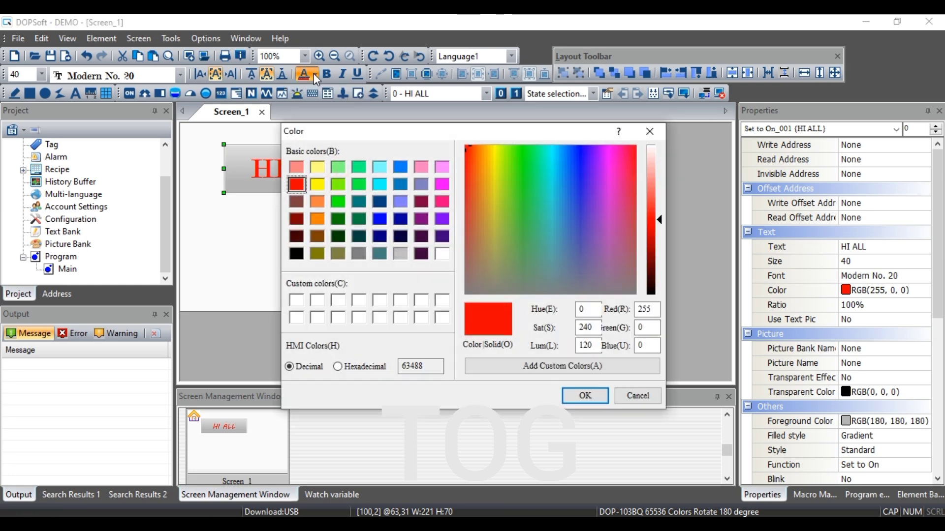
left_click(339, 185)
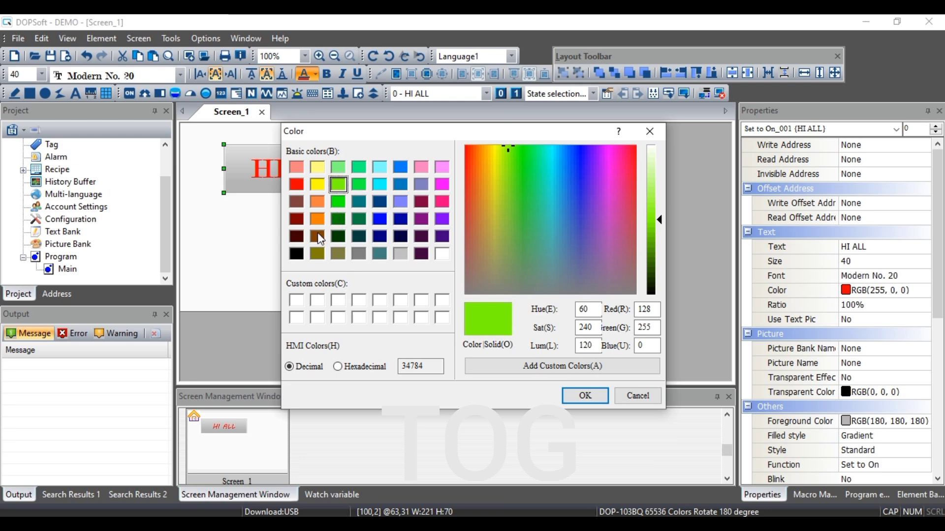
left_click(586, 396)
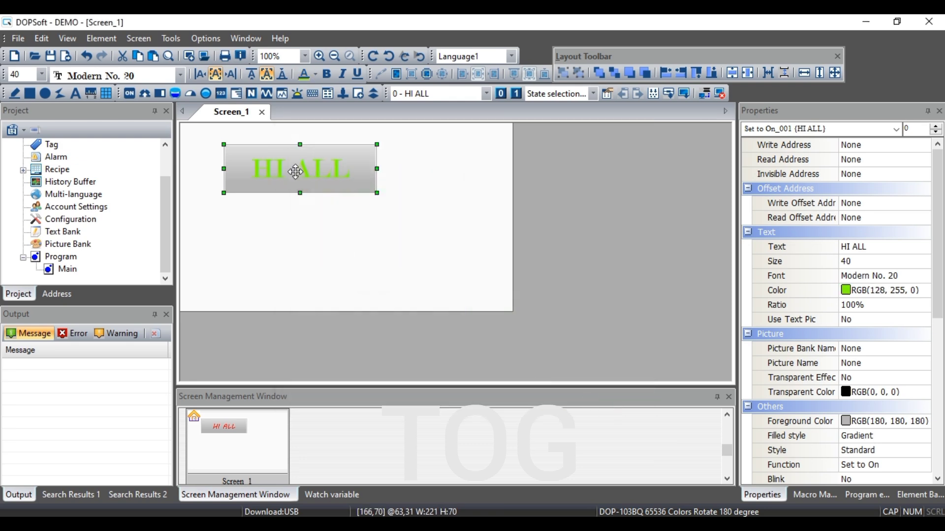
left_click(317, 77)
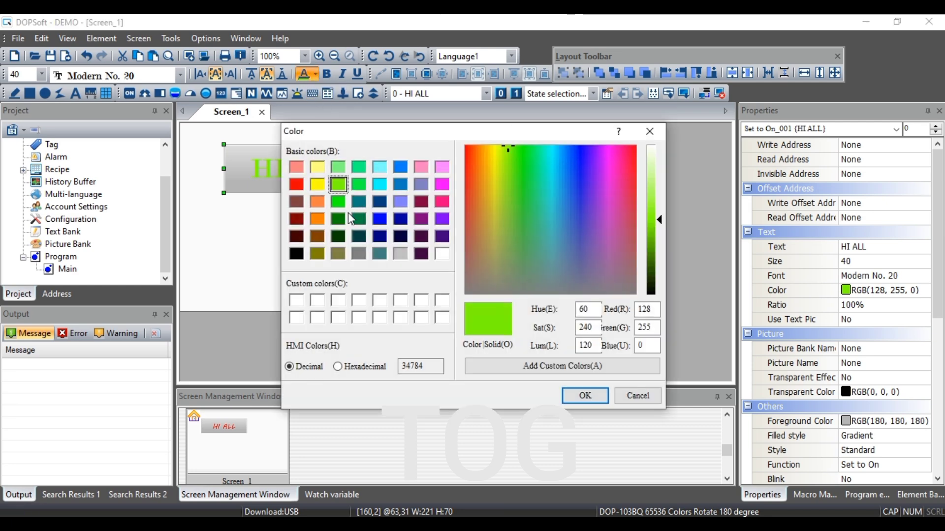
left_click(442, 201)
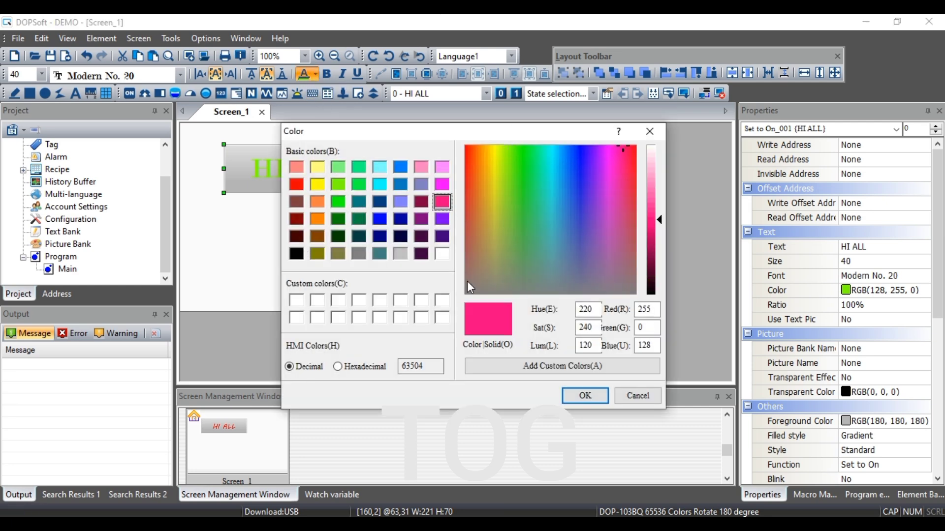
left_click(579, 396)
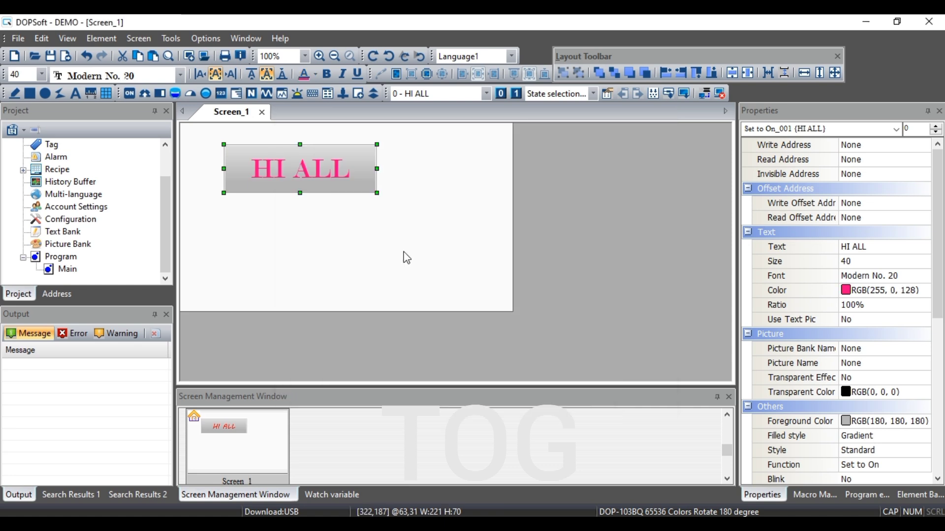
left_click(292, 197)
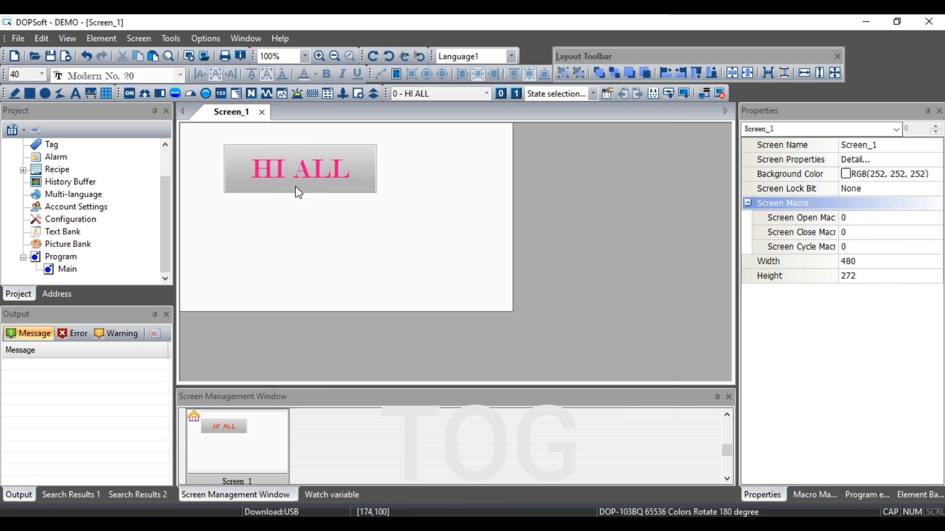
Apply bold, italic and underline formatting to the HI ALL button's text.
left_click(295, 169)
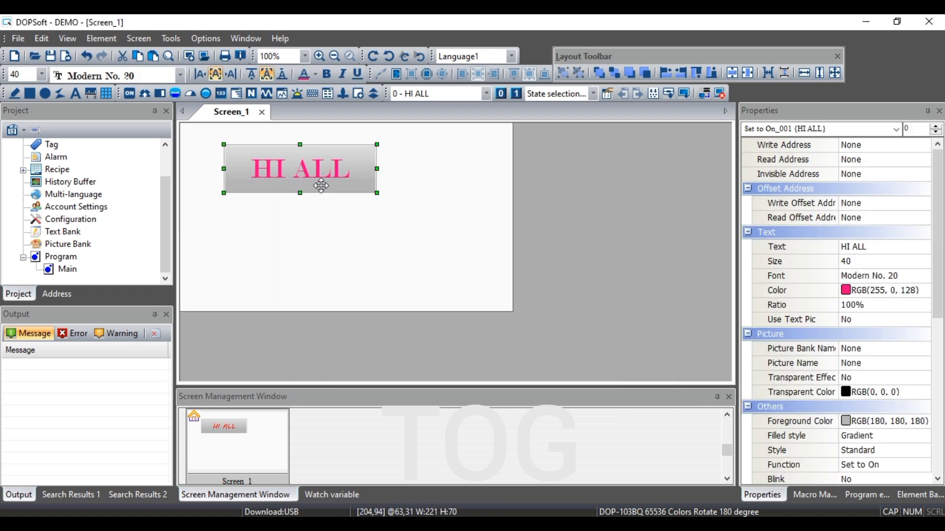
left_click(328, 74)
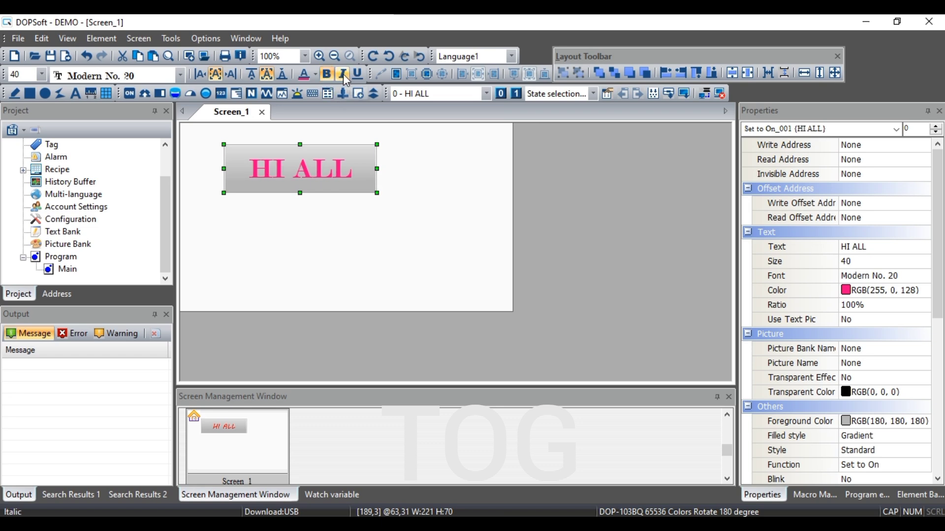
left_click(343, 74)
left_click(356, 78)
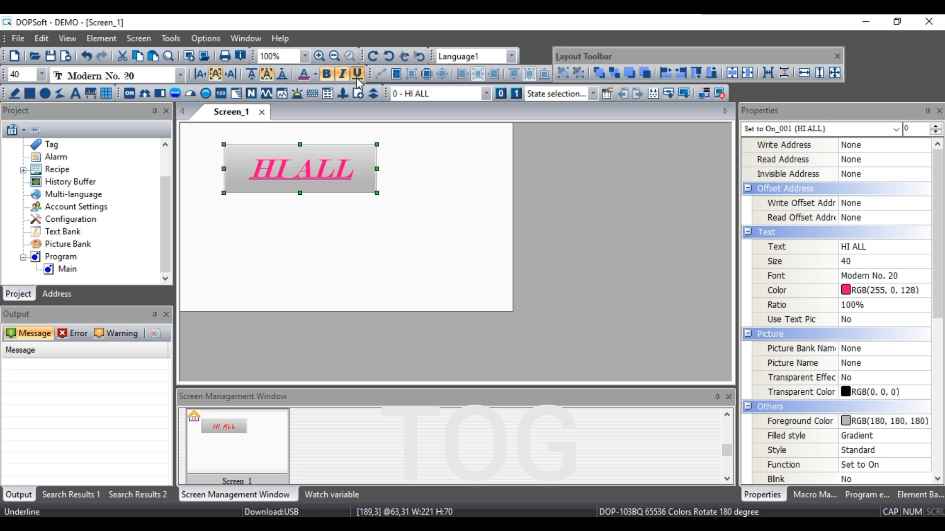
left_click(369, 274)
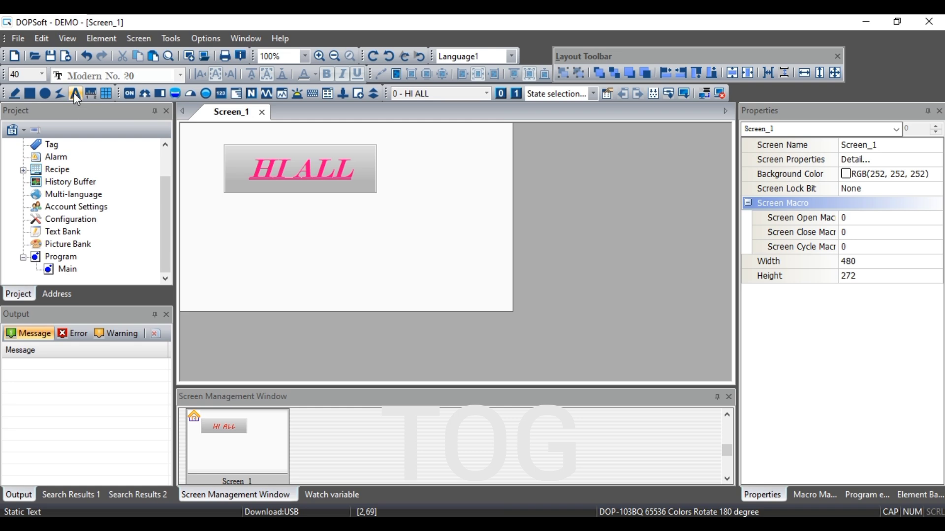
Draw a Static Text element about 263 wide and 94 high below the HI ALL button.
left_click_drag(236, 224, 418, 288)
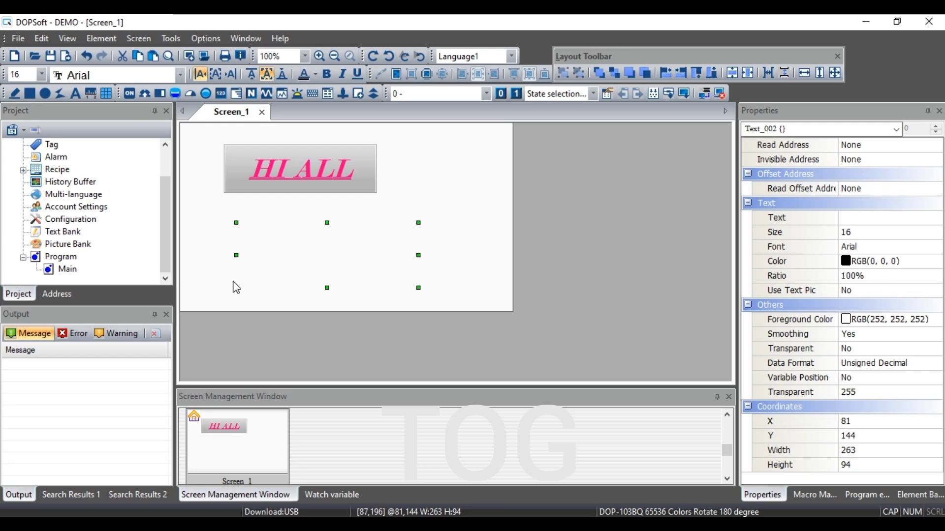
Move the static text element slightly to about X 83, Y 141 and enter TOG as its text.
left_click_drag(303, 264, 306, 261)
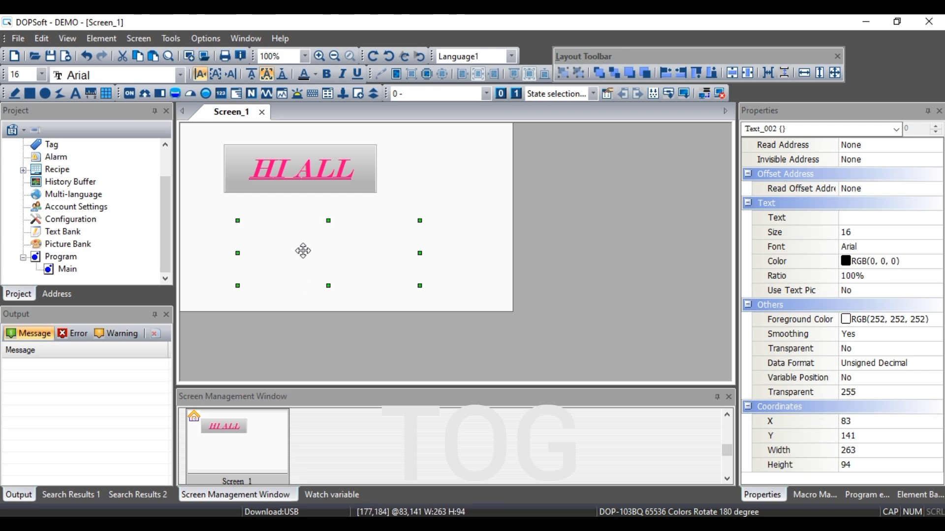
double_click(303, 250)
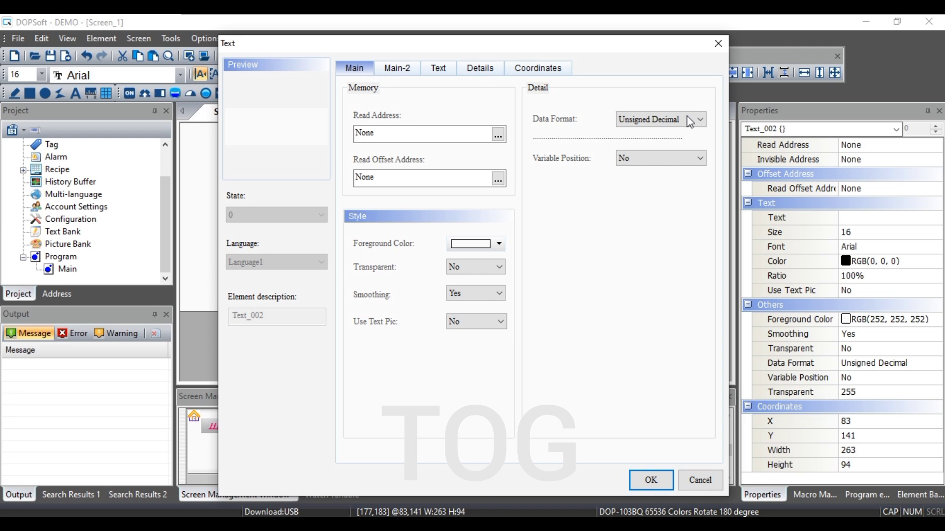
left_click(447, 71)
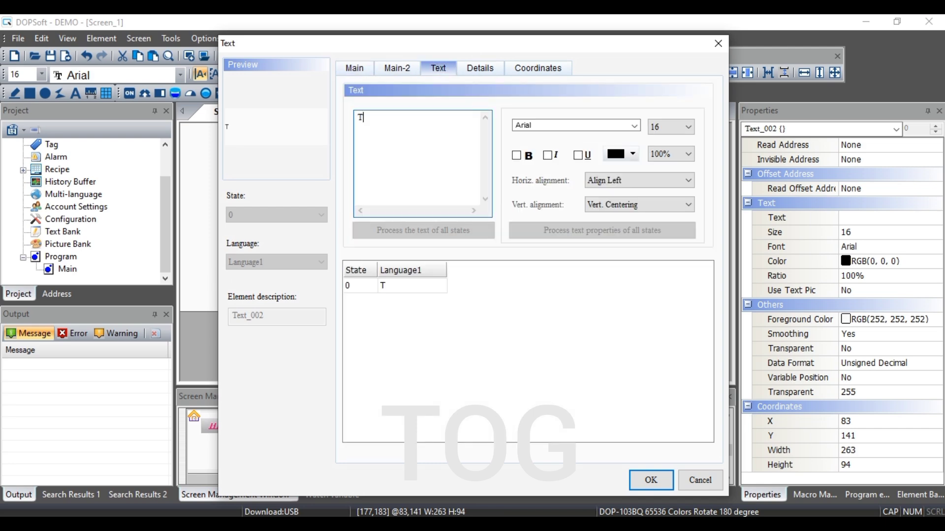
left_click(651, 480)
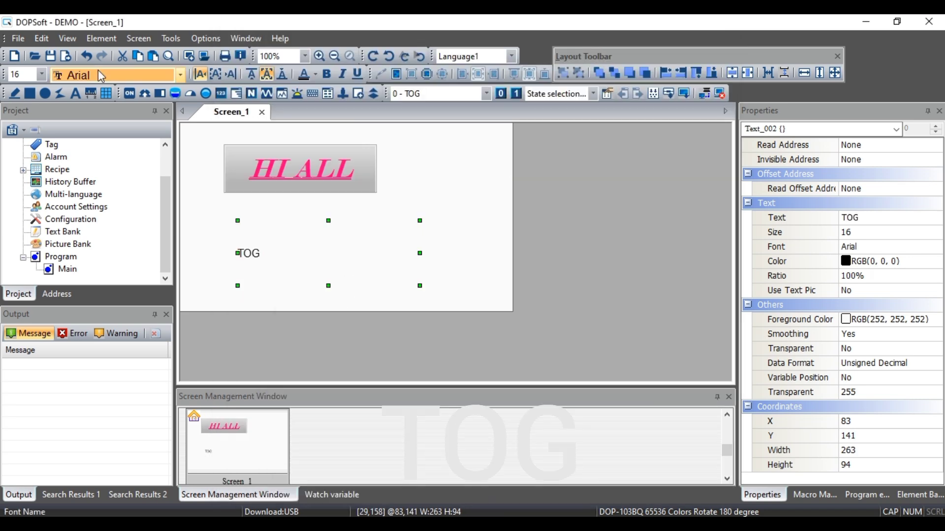
Set the TOG text to size 48 and its font to Arial Black.
left_click(42, 74)
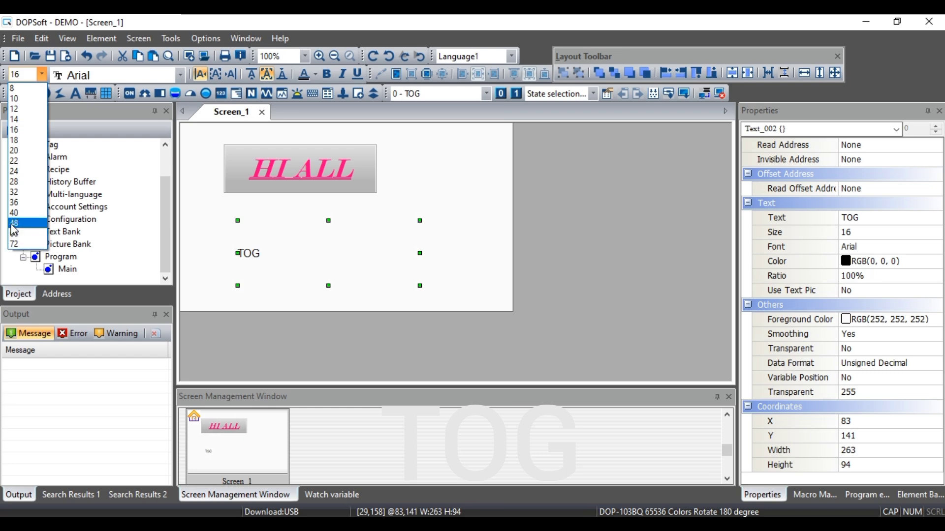
left_click(20, 223)
left_click(166, 73)
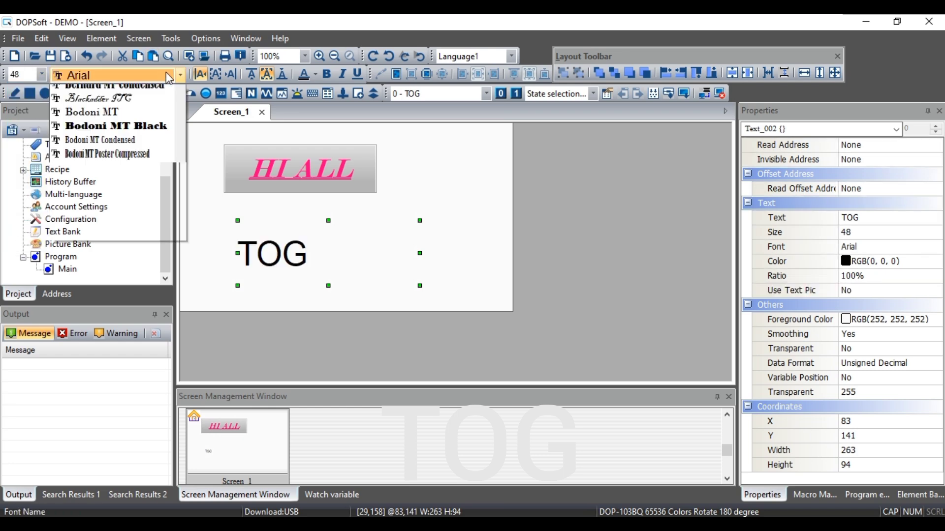
left_click(126, 110)
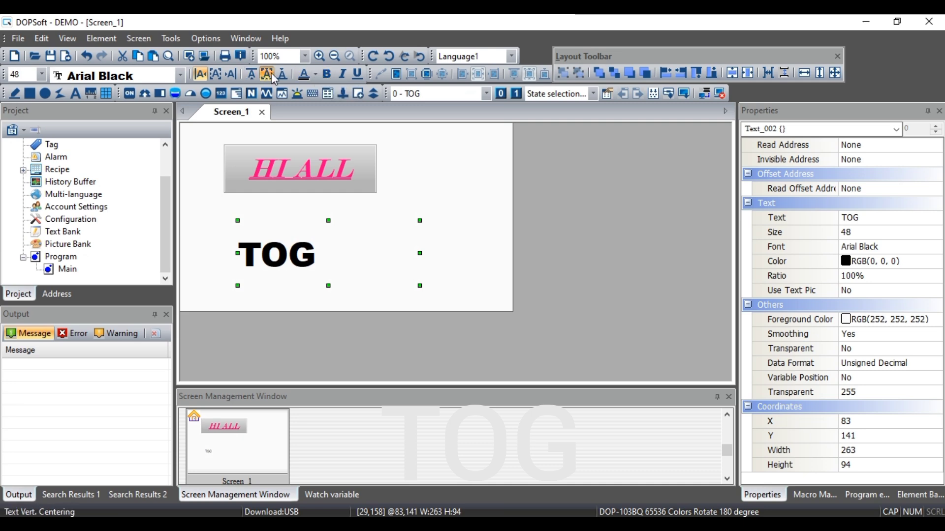
Center the TOG text horizontally and apply underline and italic formatting to it.
left_click(215, 73)
left_click(358, 75)
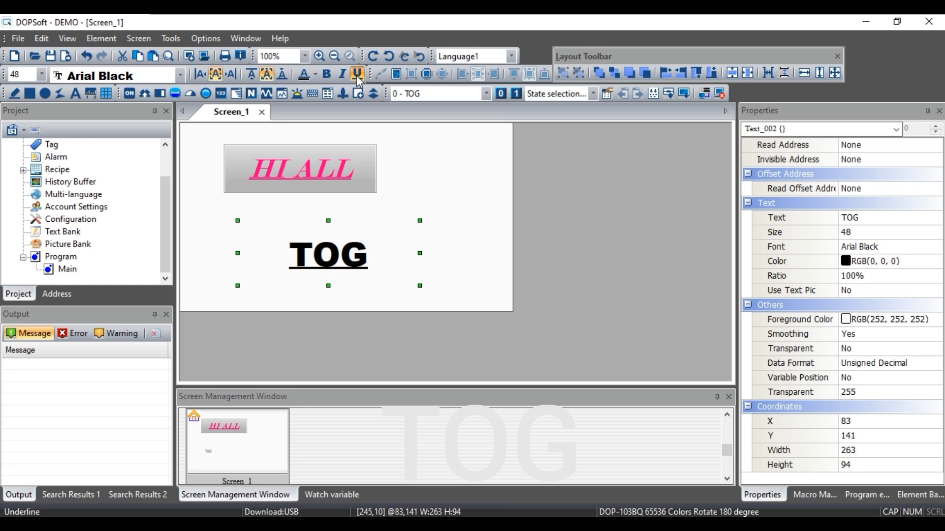
left_click(343, 76)
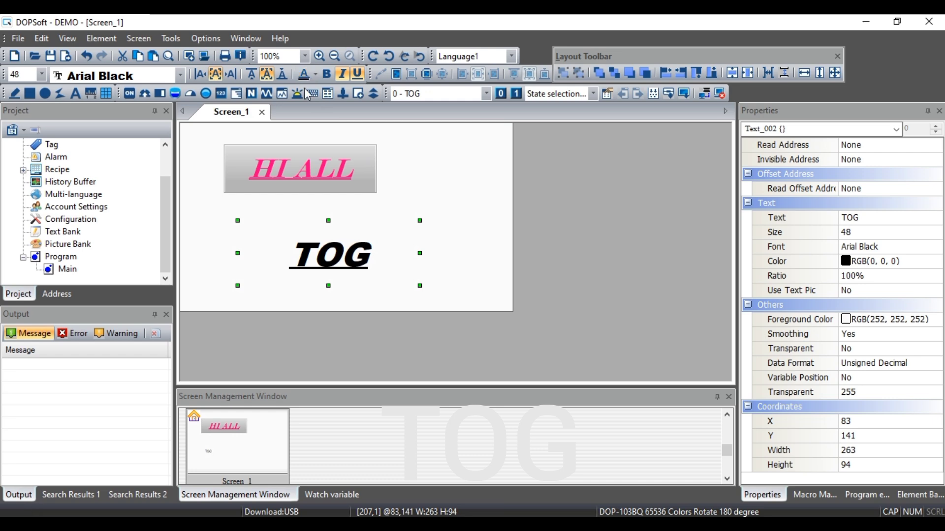
Set the TOG text colour to bright green RGB(128, 255, 0) and deselect the element.
left_click(305, 73)
left_click(343, 188)
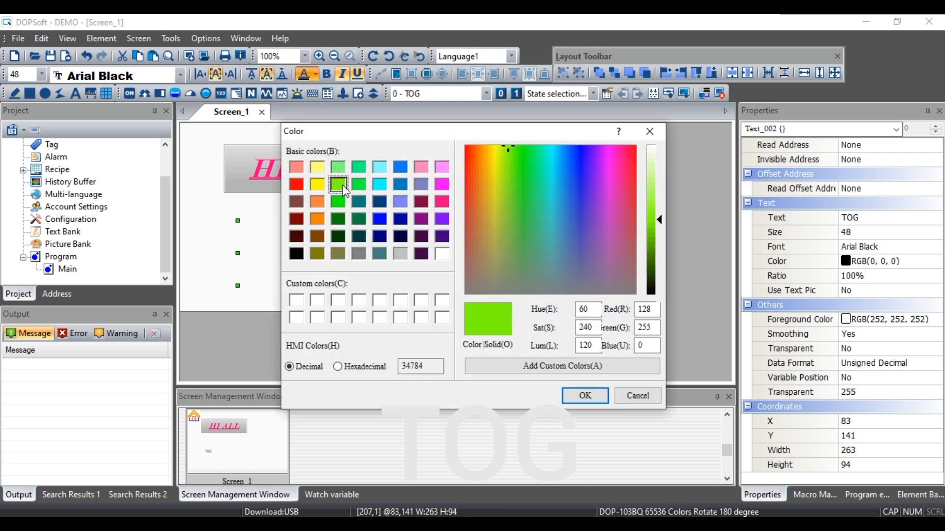
left_click(582, 395)
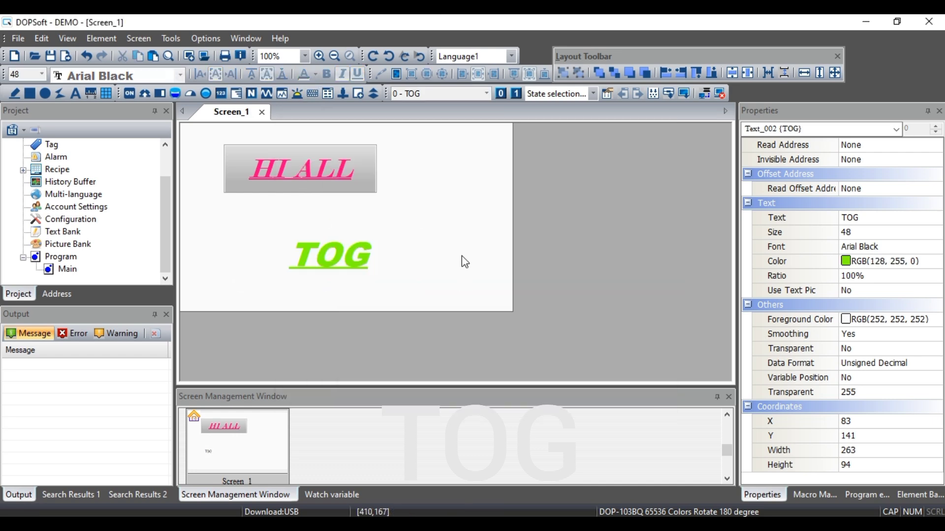
left_click(210, 235)
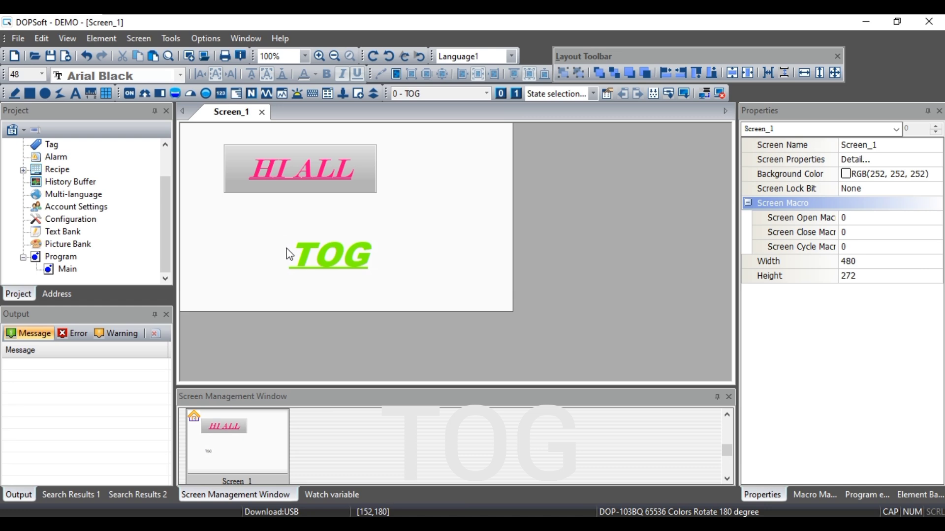